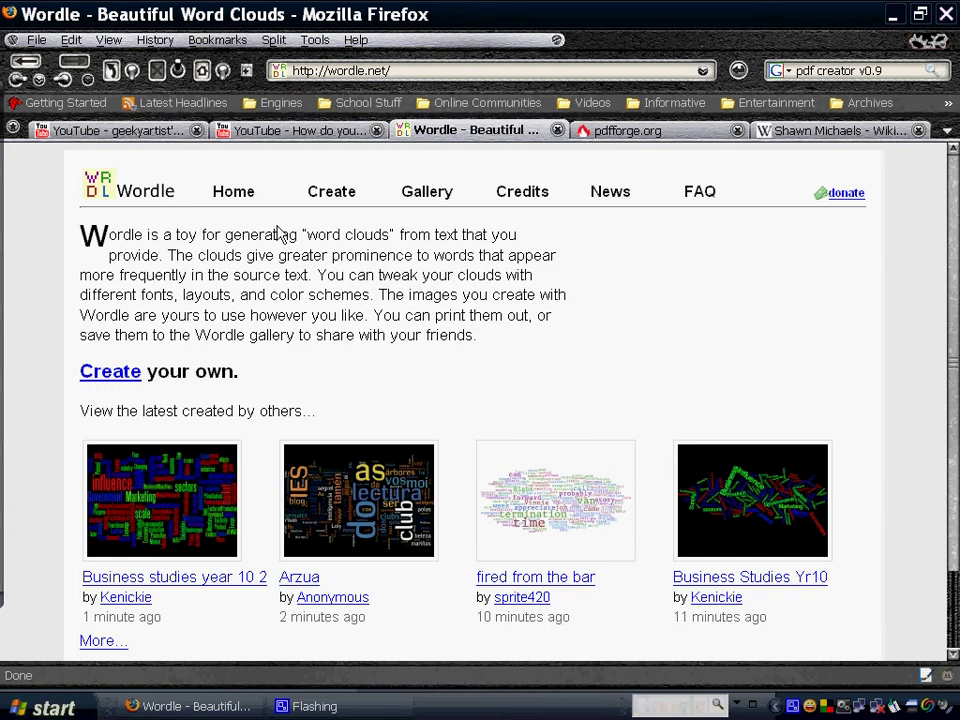
Step: Examine the YouTube page of the video "How do you Create Word Art?", including its description and comments
left_click(309, 134)
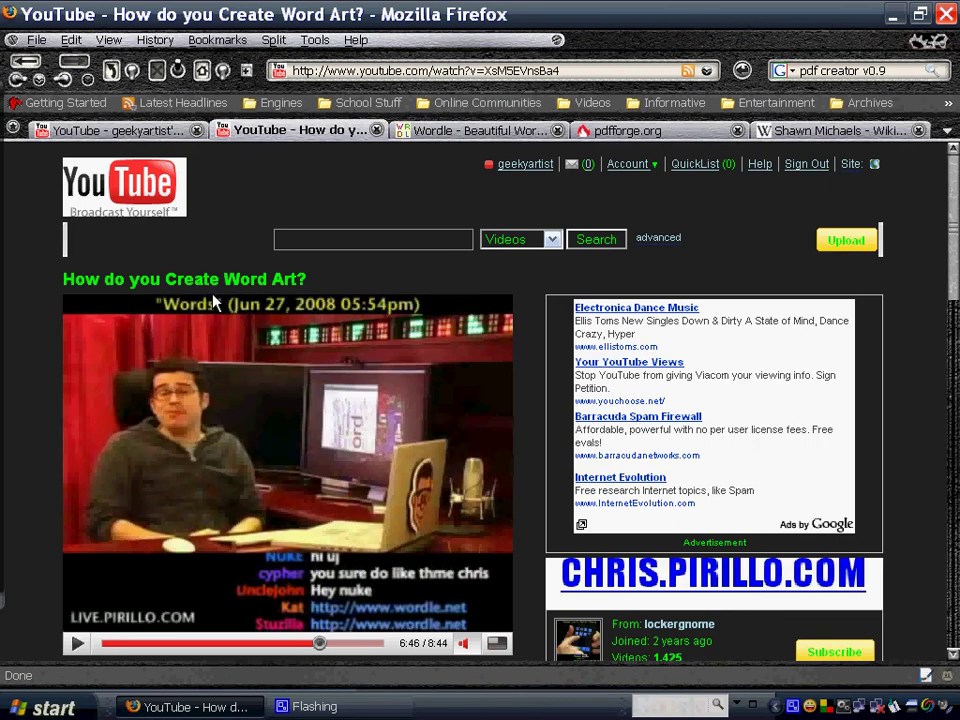
scroll(540, 497, "down", 7)
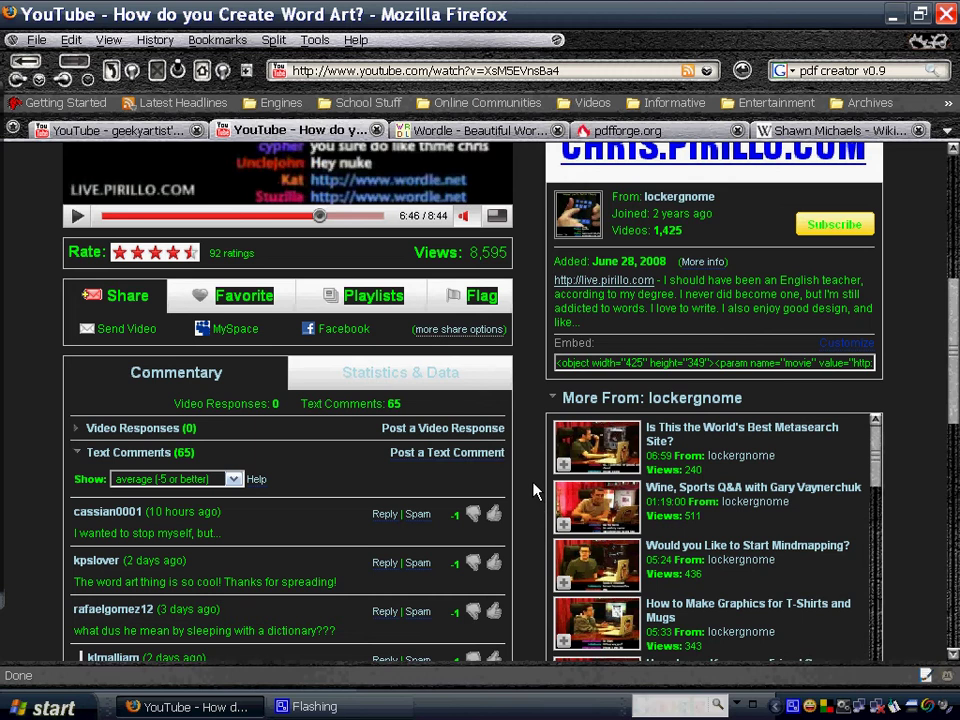
scroll(534, 490, "up", 7)
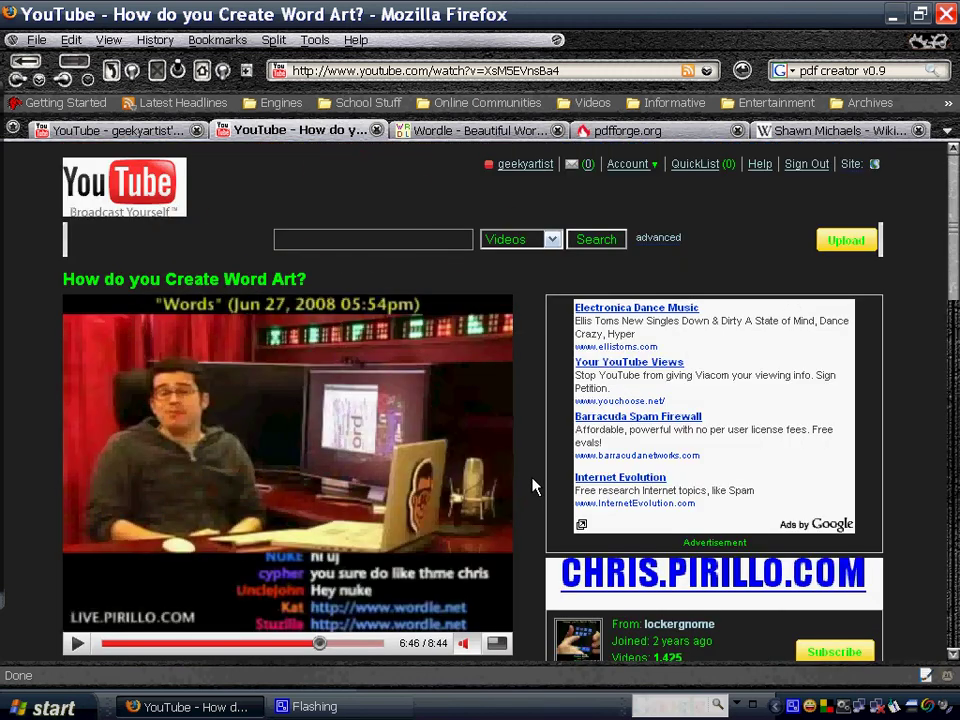
scroll(532, 487, "down", 8)
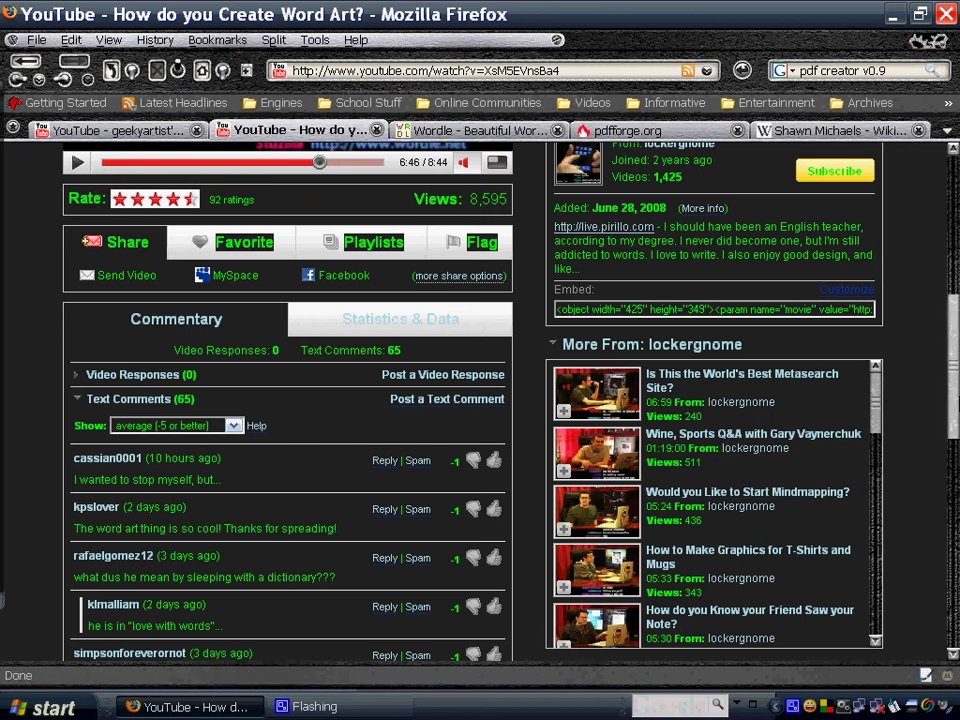
scroll(480, 400, "up", 8)
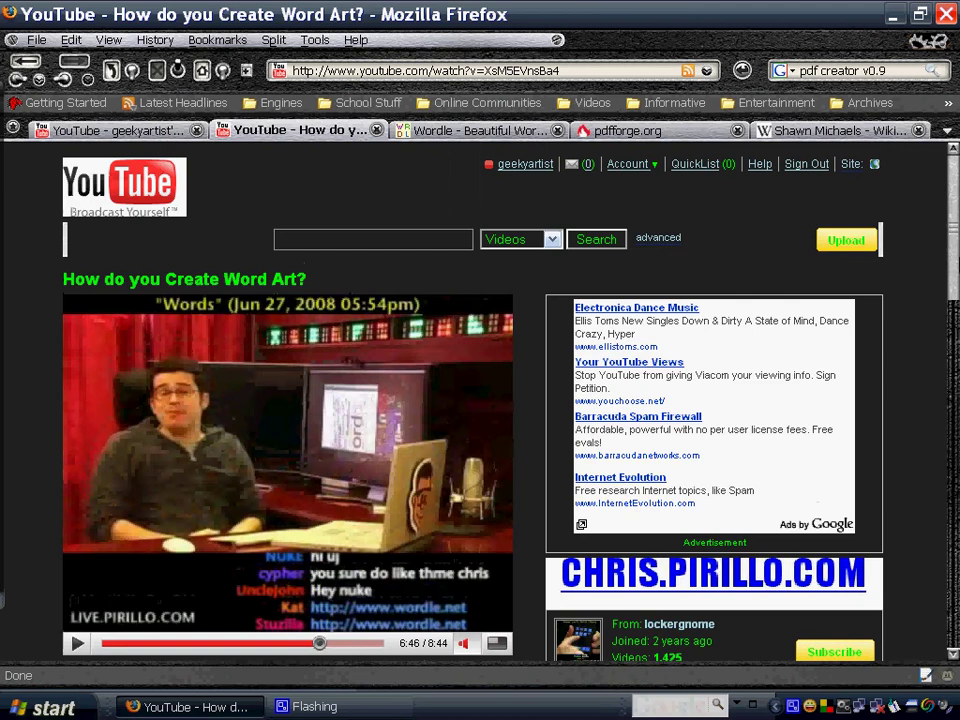
scroll(480, 400, "down", 6)
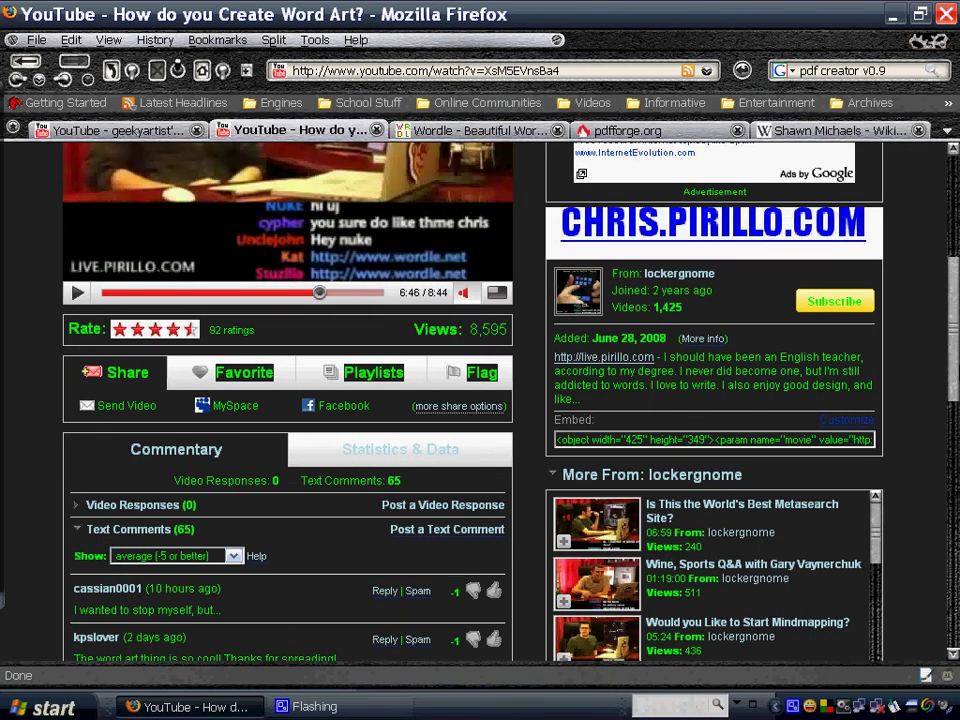
scroll(909, 343, "up", 4)
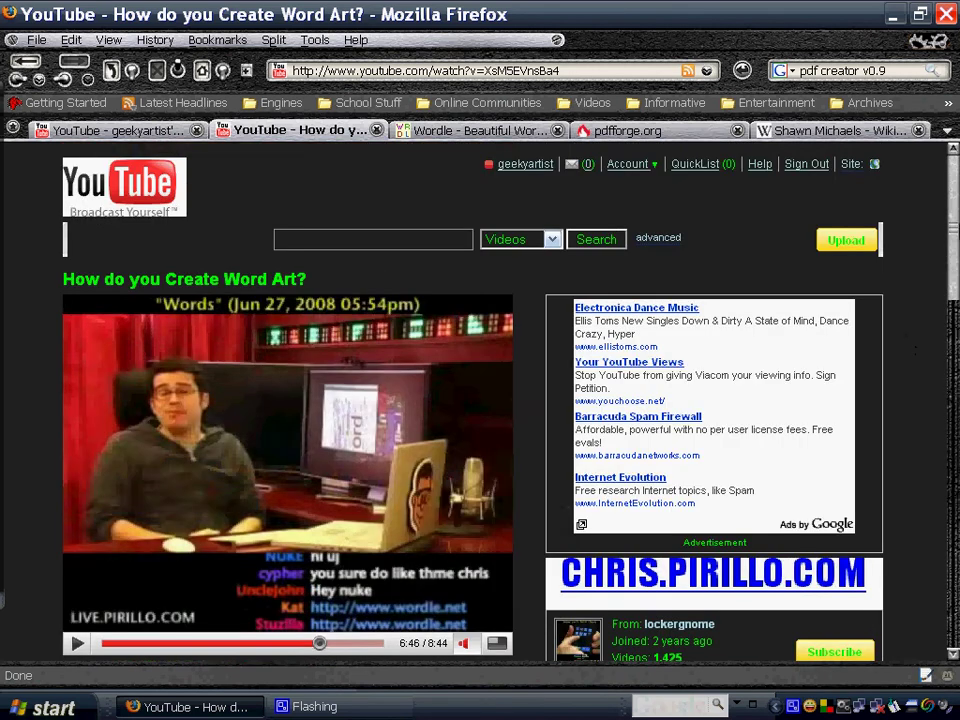
scroll(957, 285, "down", 2)
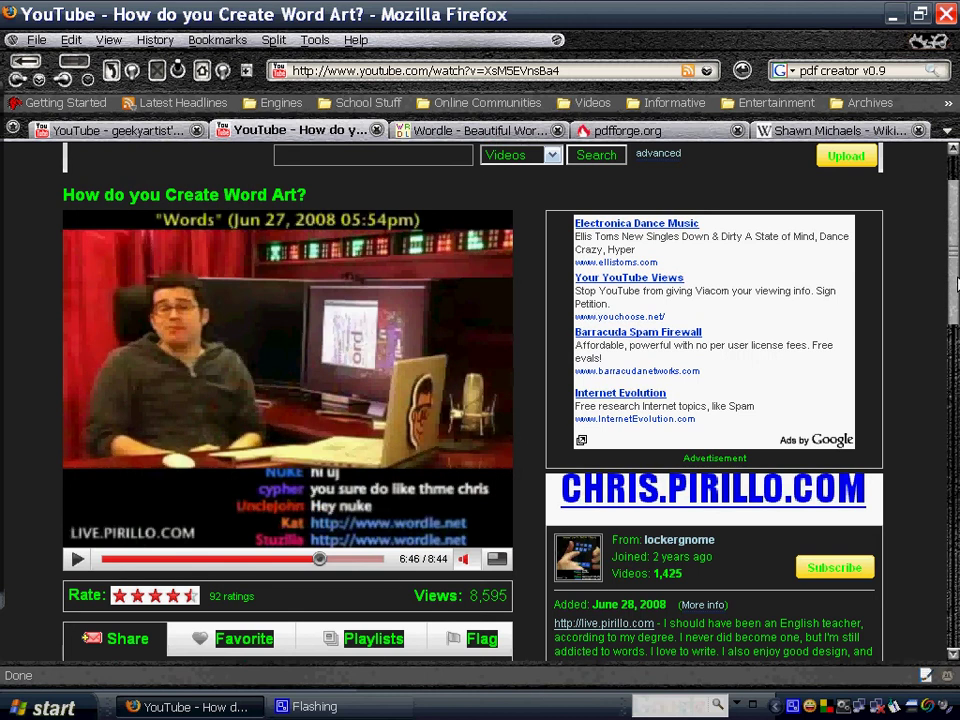
left_click(478, 131)
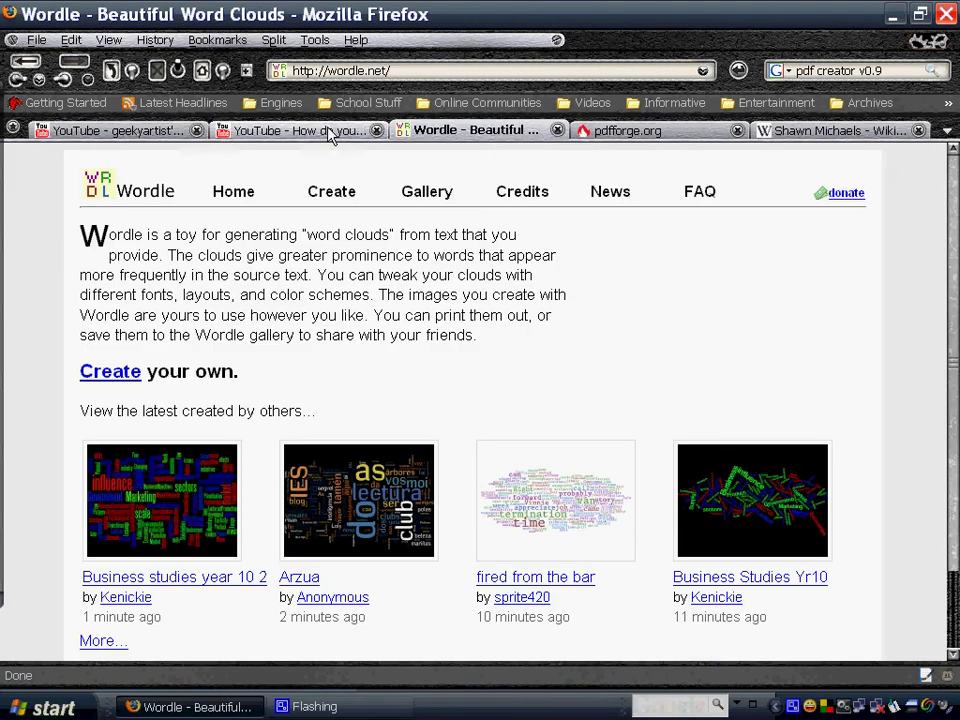
left_click(328, 131)
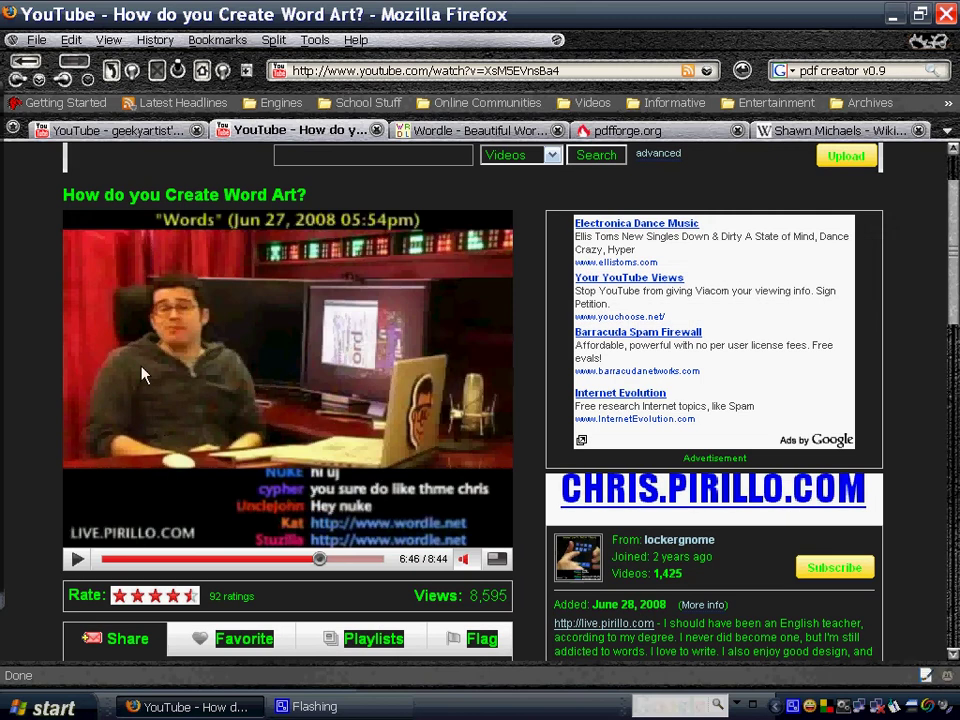
scroll(541, 286, "up", 2)
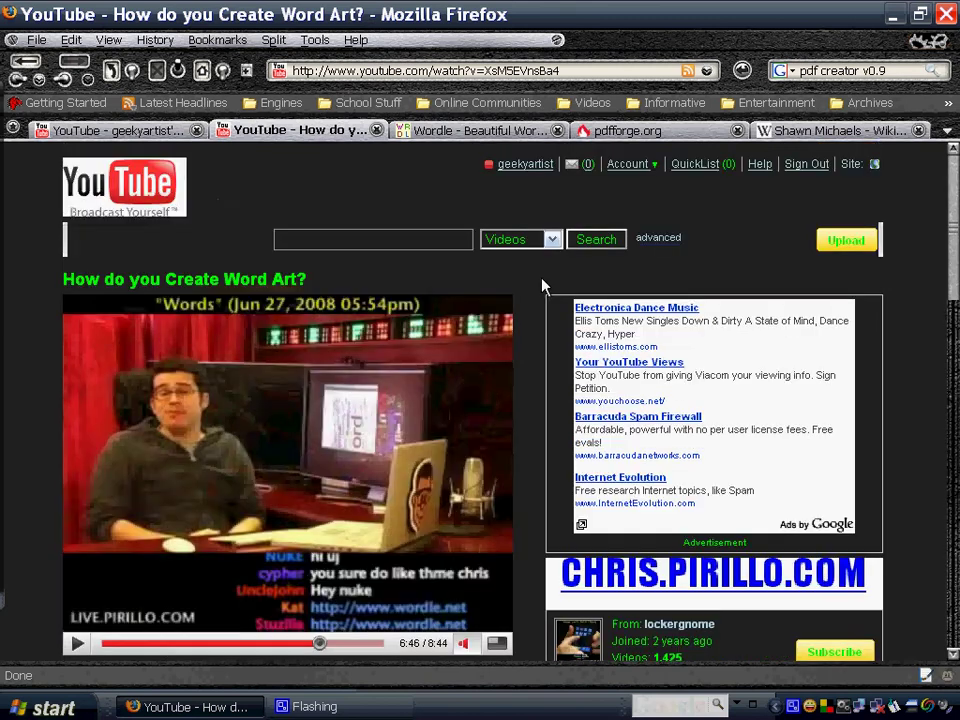
scroll(536, 296, "down", 7)
scroll(530, 306, "up", 7)
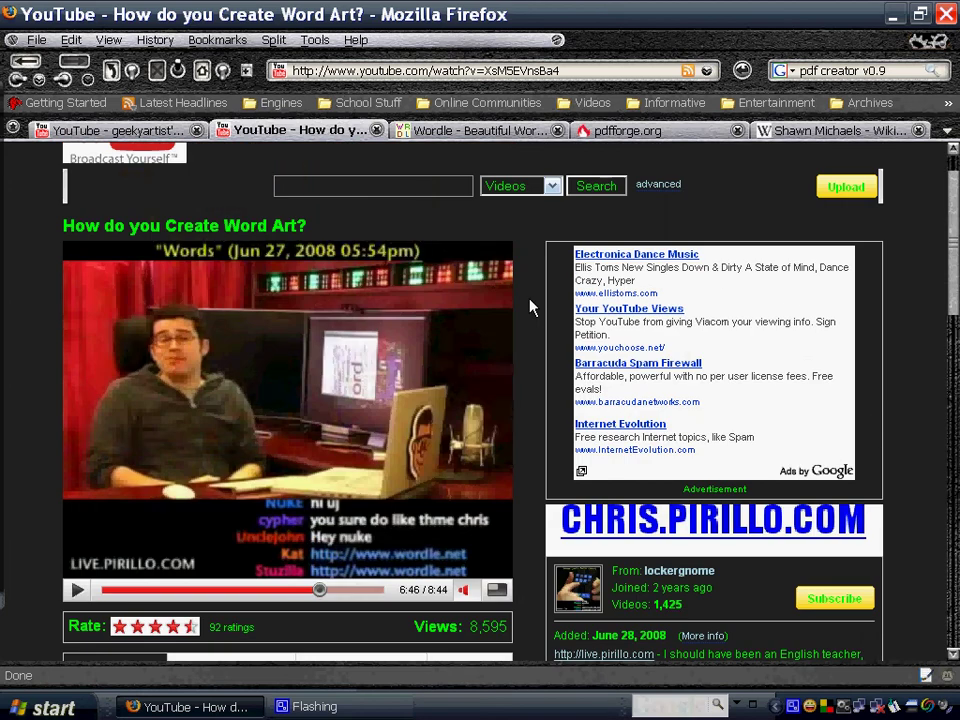
Step: Open Wordle's page for creating a word cloud and review its pasted text, feed URL and del.icio.us options
left_click(437, 140)
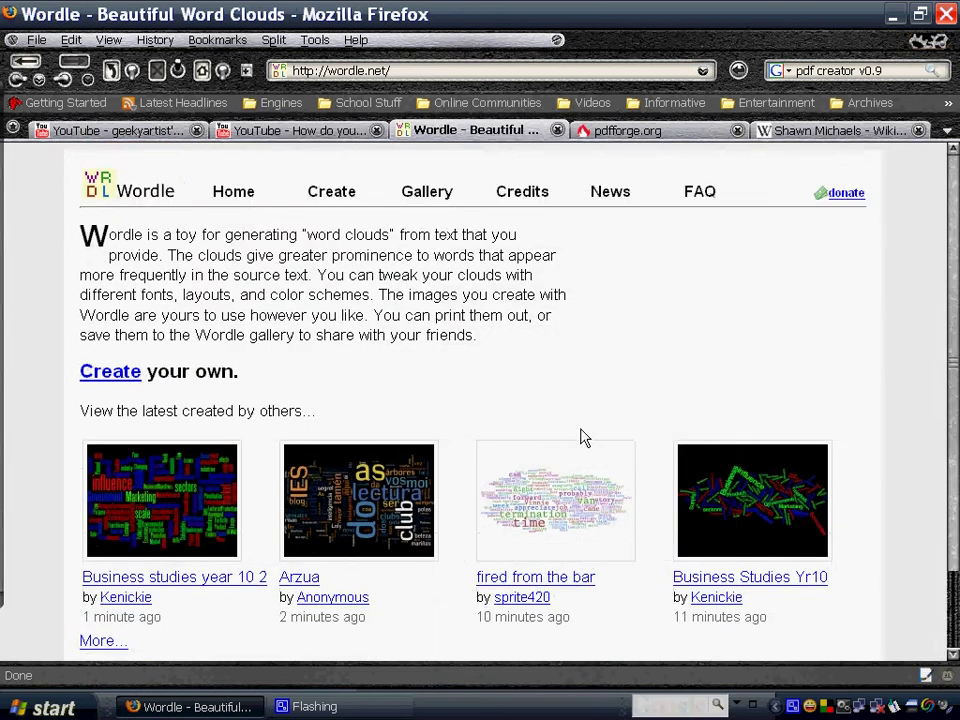
scroll(480, 400, "down", 2)
scroll(480, 400, "up", 2)
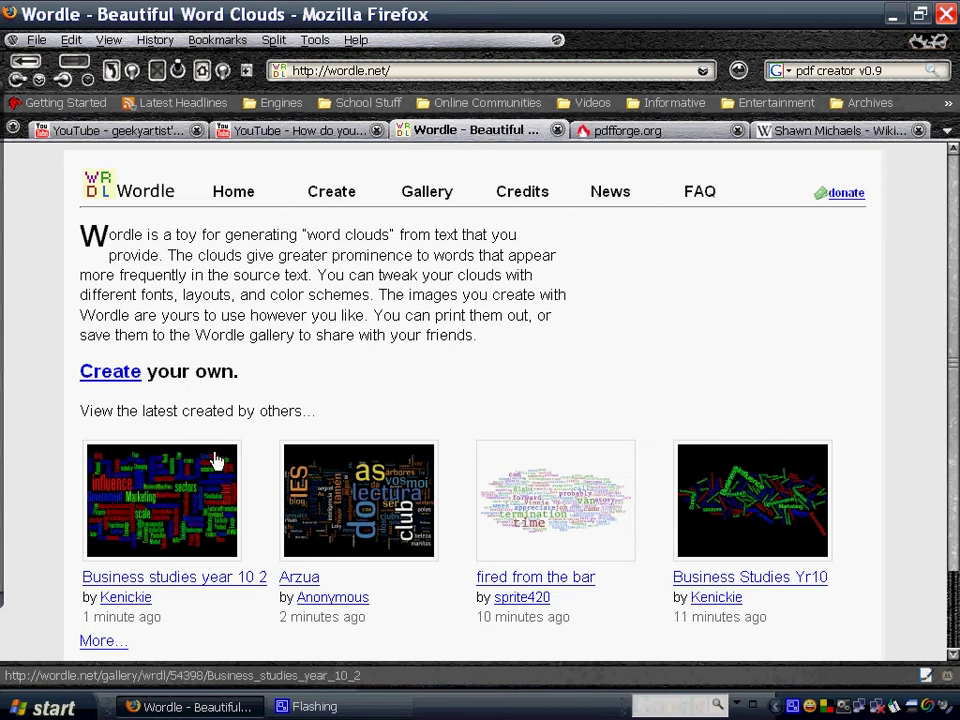
left_click(126, 374)
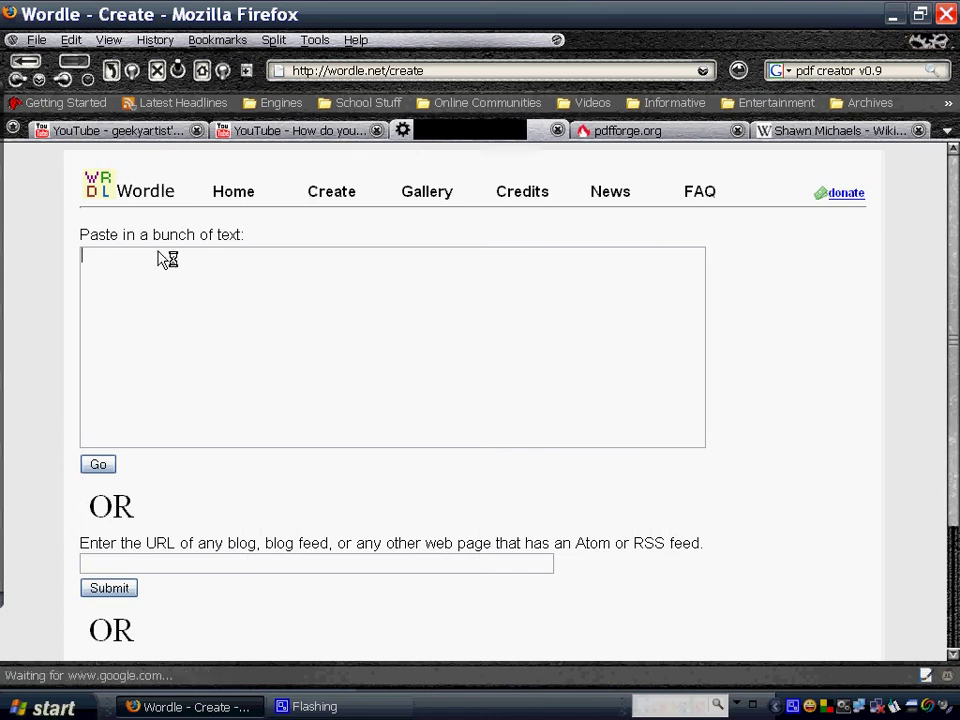
scroll(362, 486, "down", 3)
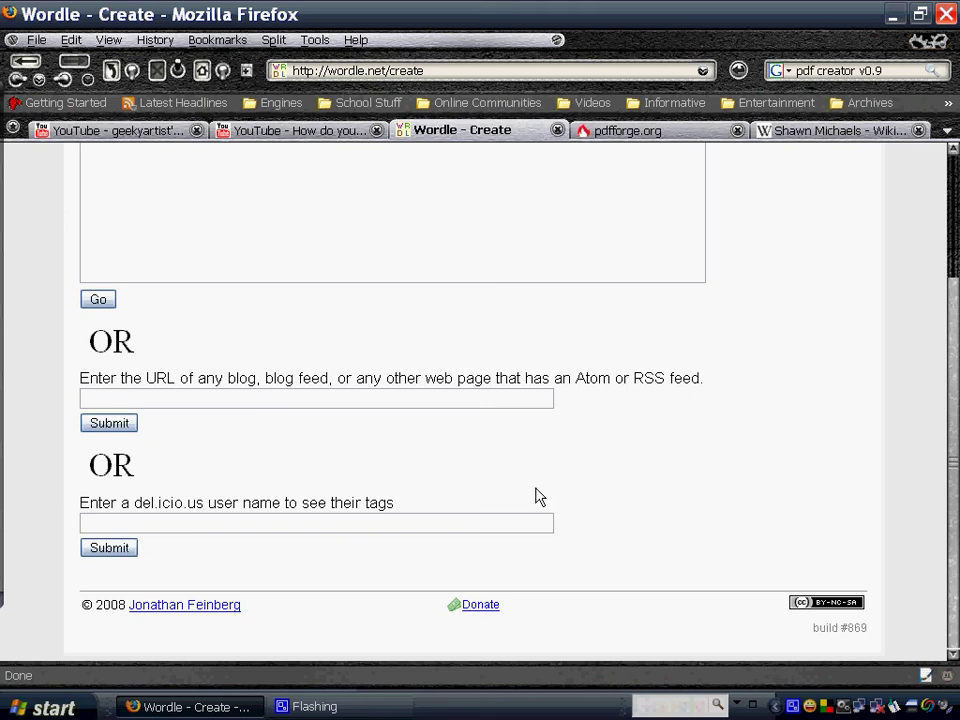
left_click(203, 518)
scroll(879, 452, "up", 3)
scroll(666, 441, "down", 3)
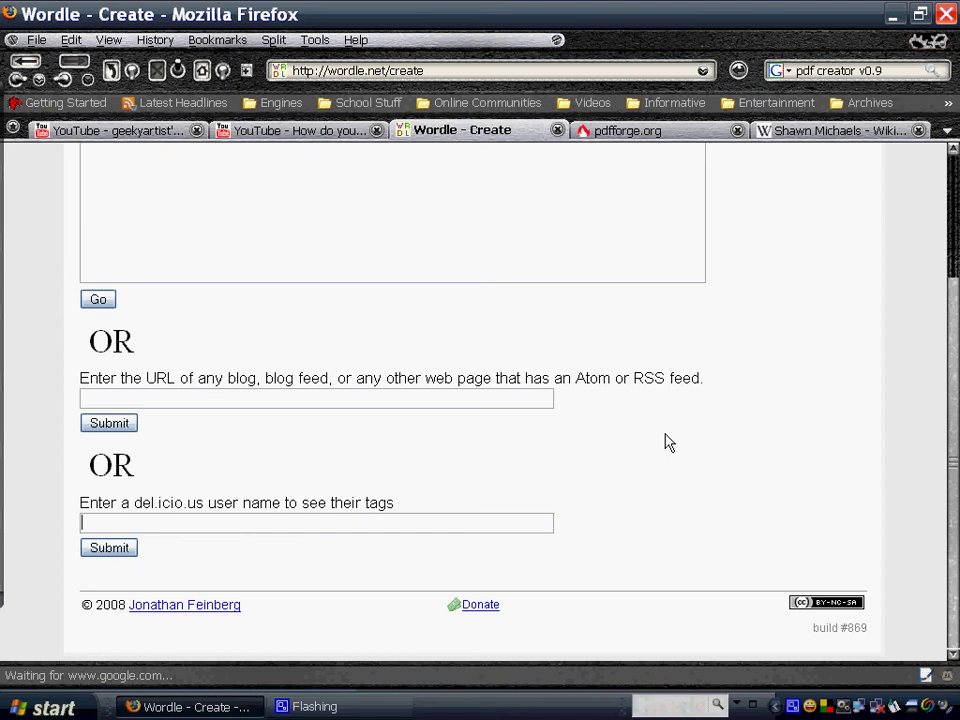
scroll(953, 466, "up", 3)
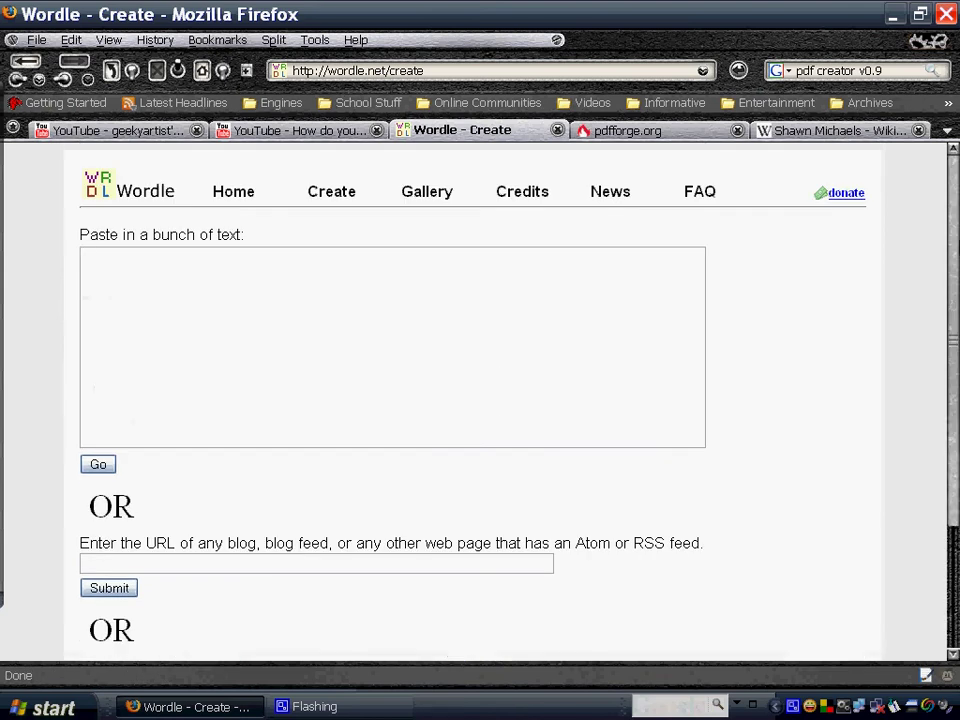
left_click(472, 332)
Step: Copy the introductory paragraphs of the Shawn Michaels Wikipedia article, from the opening sentence to the end of the introduction
left_click(826, 133)
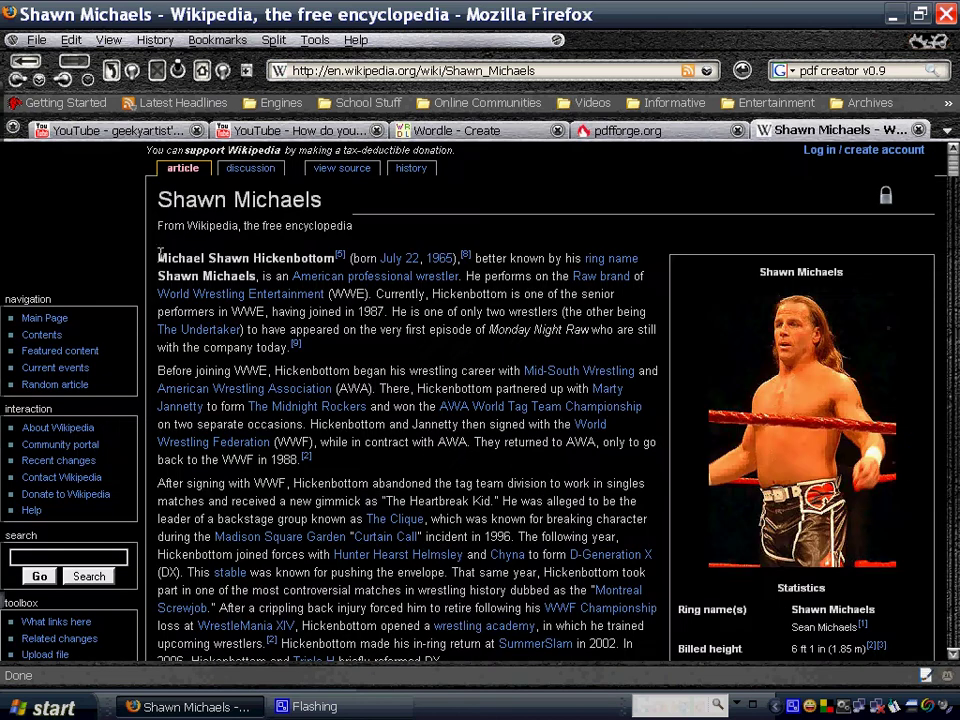
left_click_drag(158, 260, 507, 581)
right_click(417, 433)
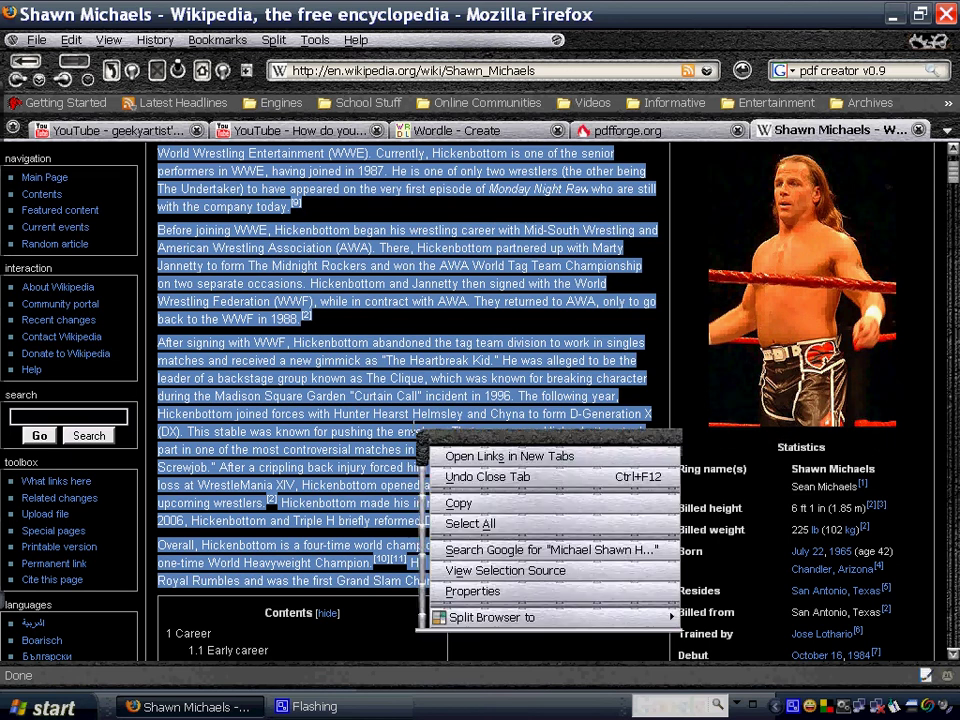
left_click(507, 503)
left_click(531, 610)
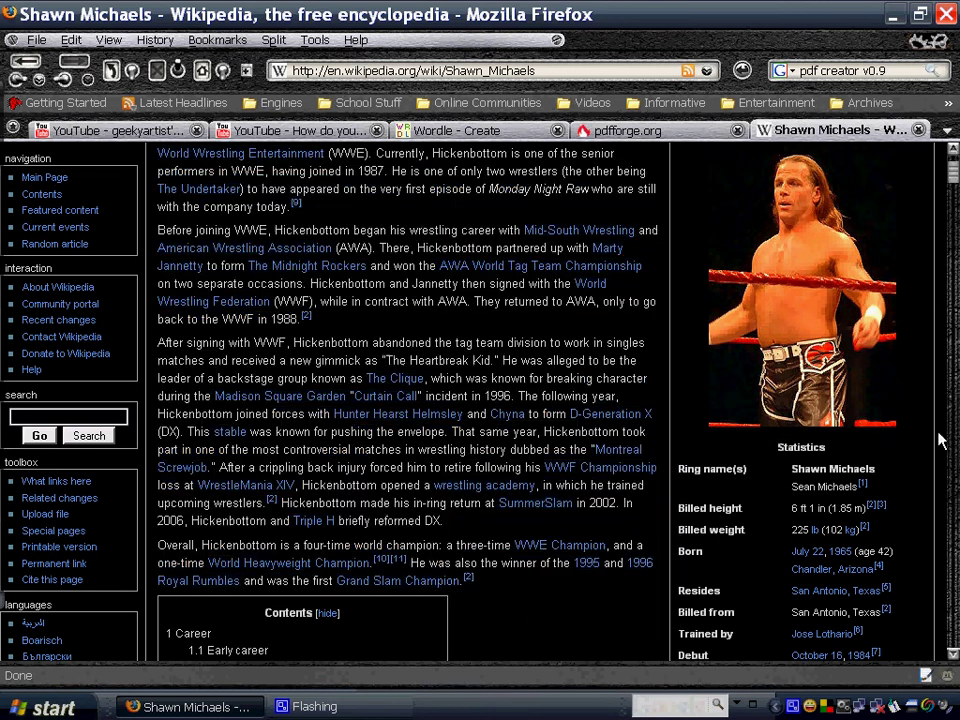
scroll(291, 266, "up", 3)
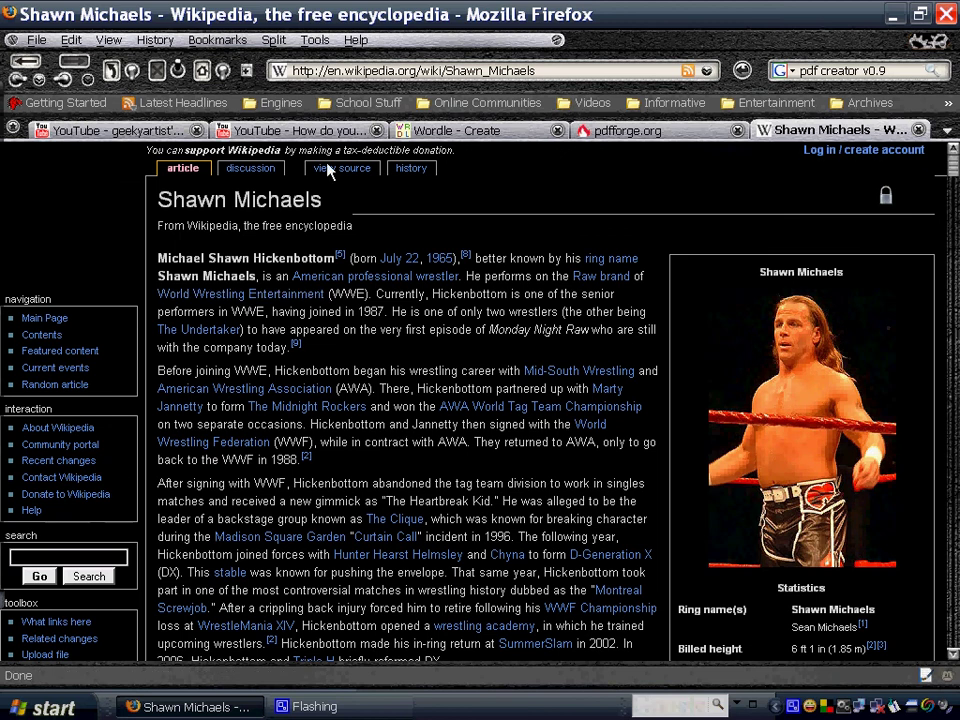
Step: Paste the copied article text into Wordle's text box, generate the word cloud and look it over
key("ctrl+3")
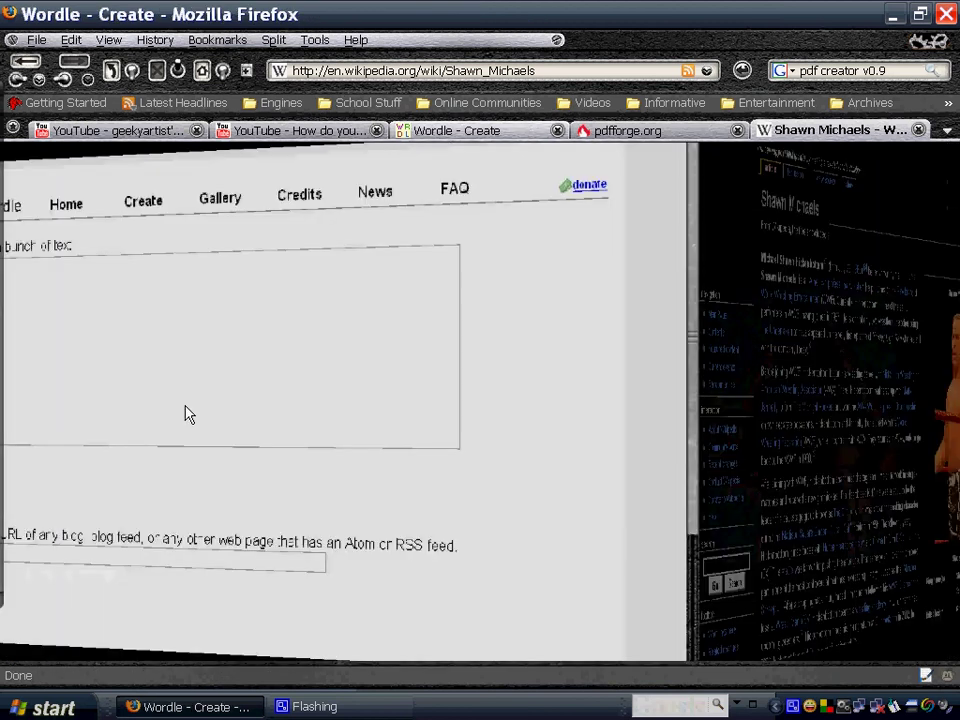
right_click(278, 313)
left_click(345, 411)
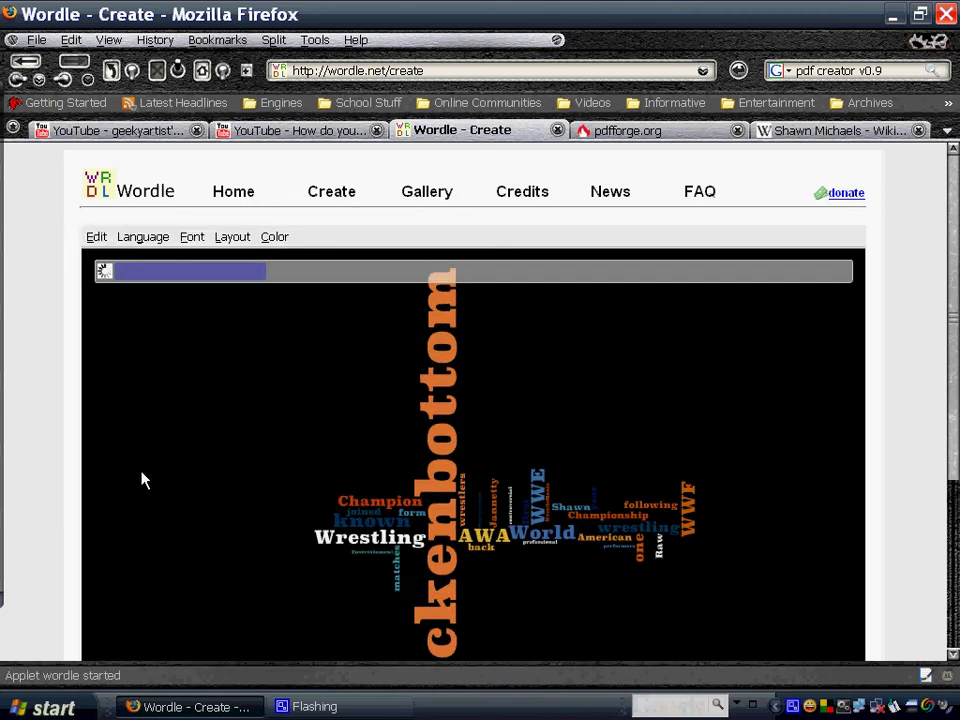
scroll(955, 318, "down", 2)
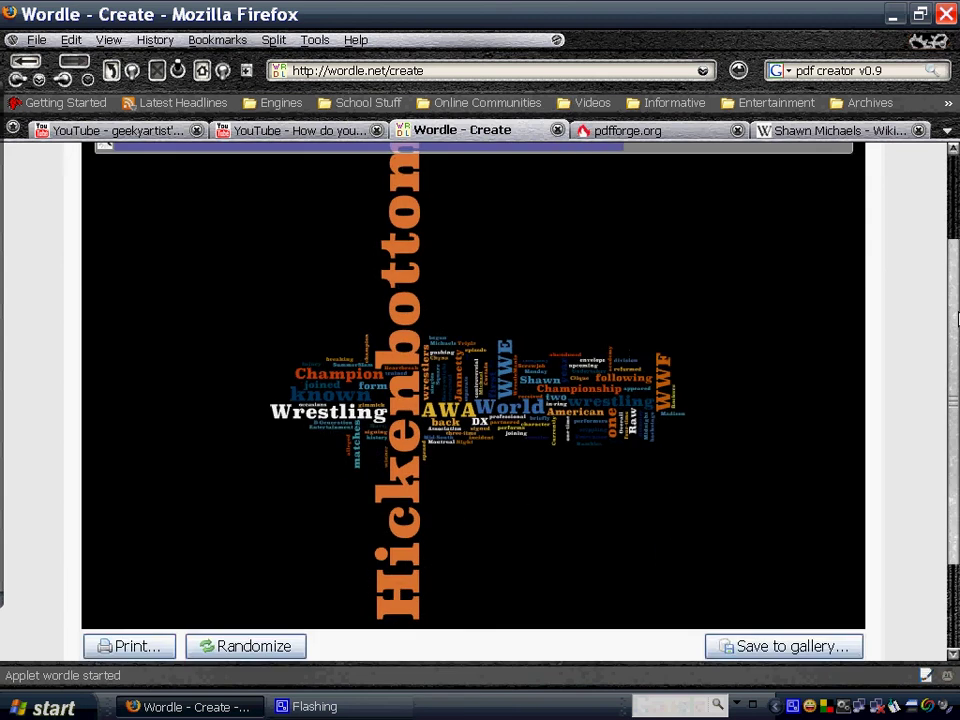
scroll(955, 318, "up", 2)
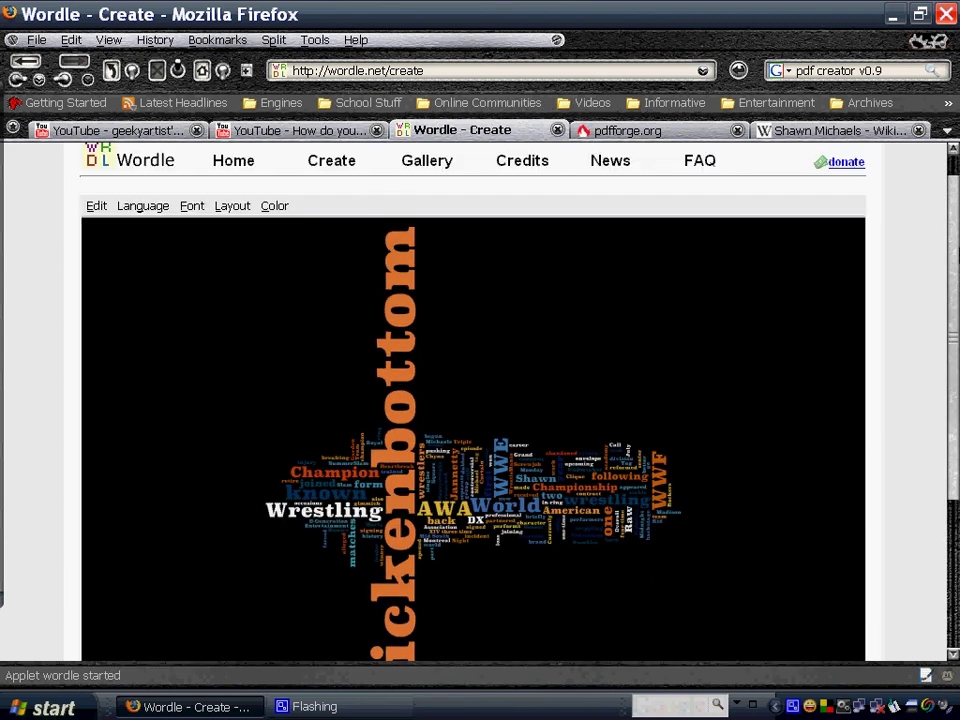
scroll(955, 318, "down", 3)
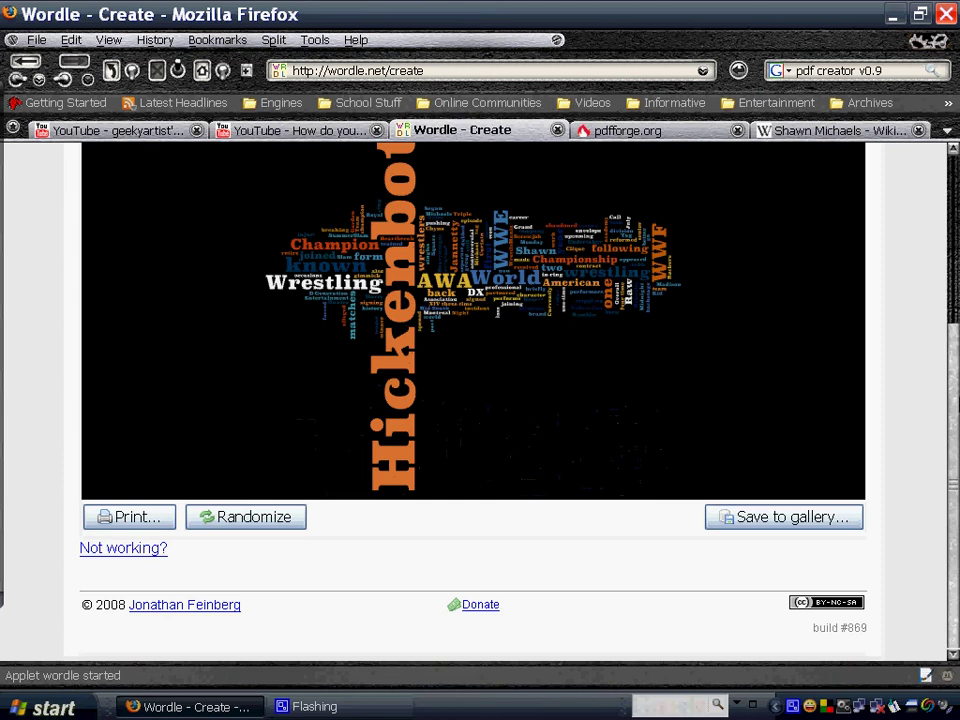
scroll(955, 318, "up", 3)
scroll(304, 250, "down", 3)
scroll(304, 250, "up", 3)
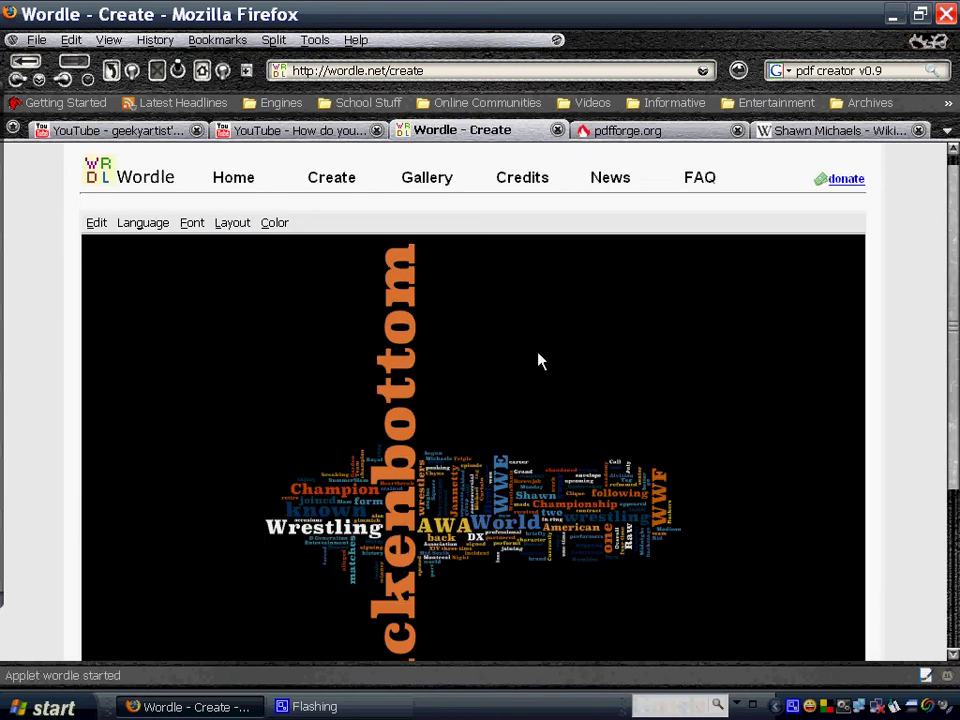
Step: Recolor the word cloud with the Chilled Summer palette and set its layout to Any Which Way
left_click(266, 226)
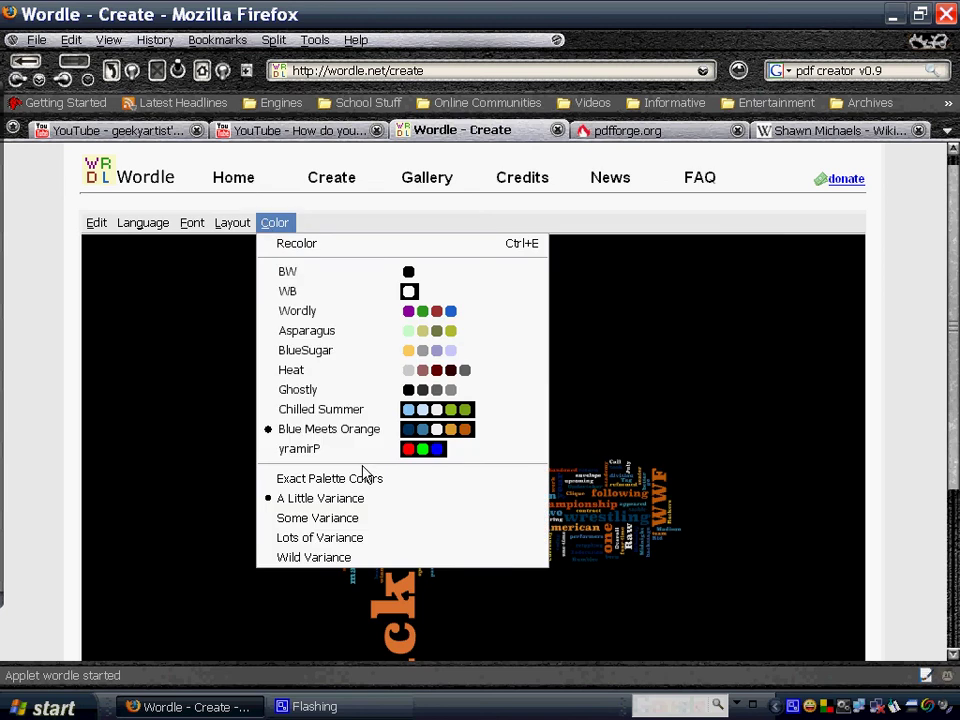
left_click(366, 421)
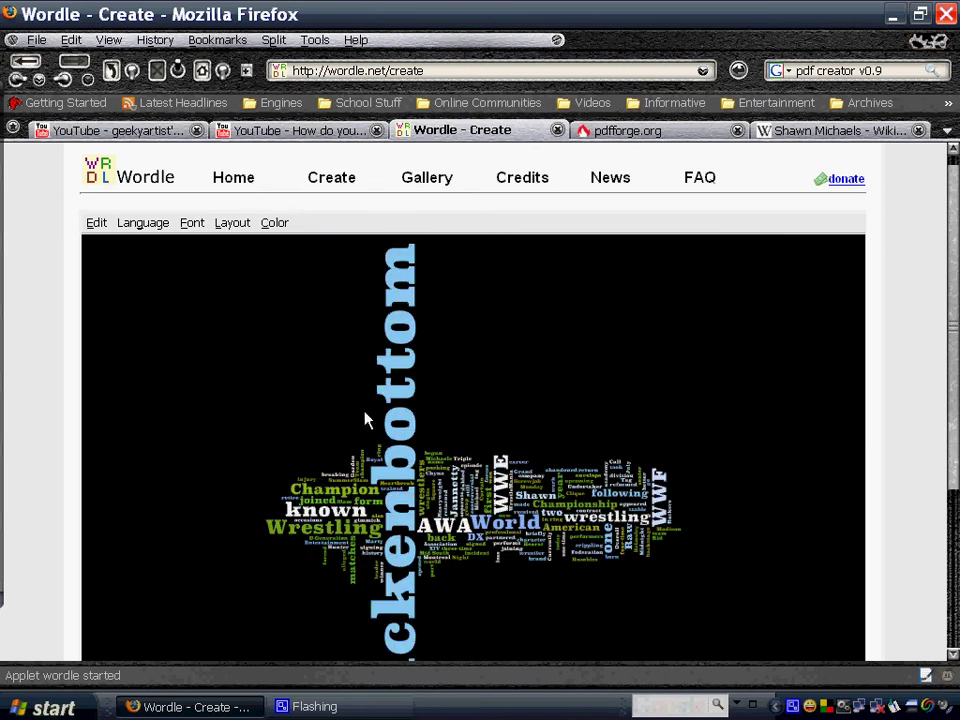
left_click(222, 229)
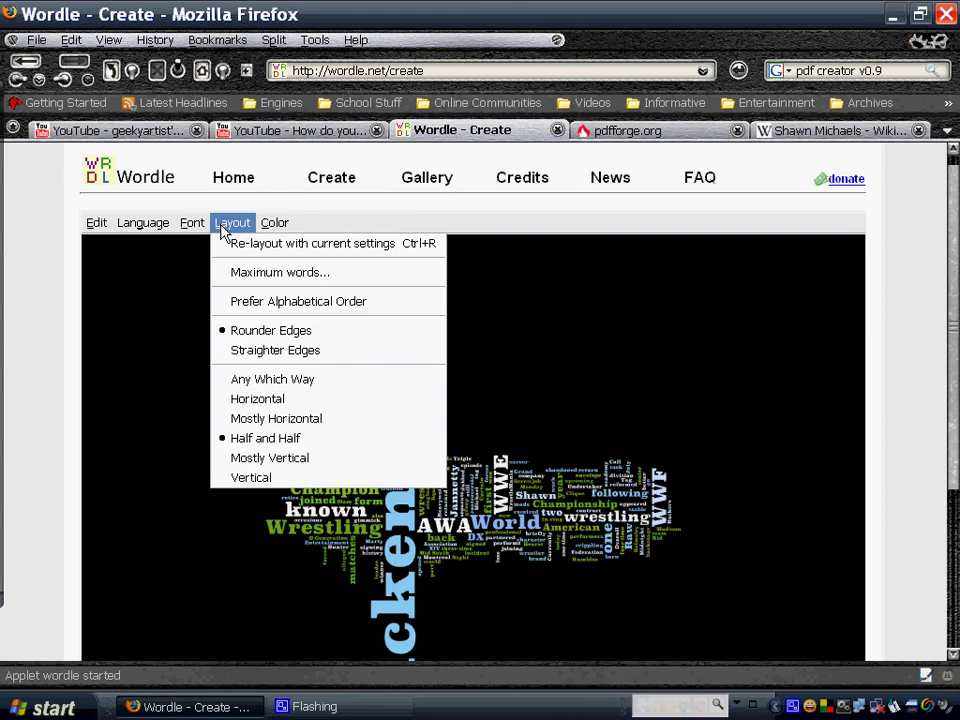
left_click(346, 386)
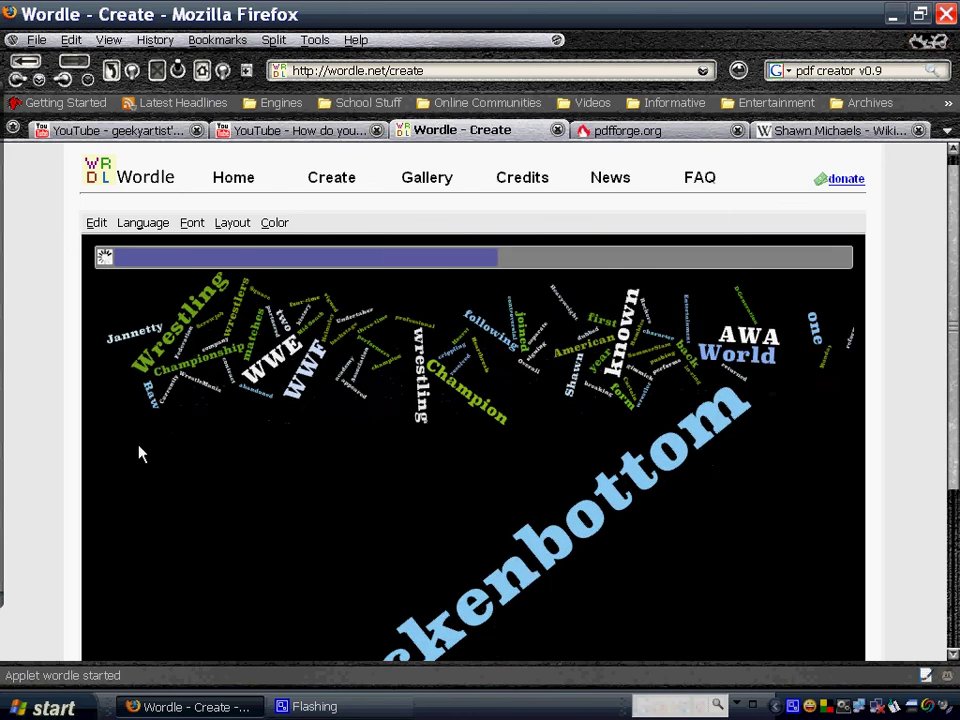
Step: Change the word cloud's font to King Typewriter
left_click(191, 226)
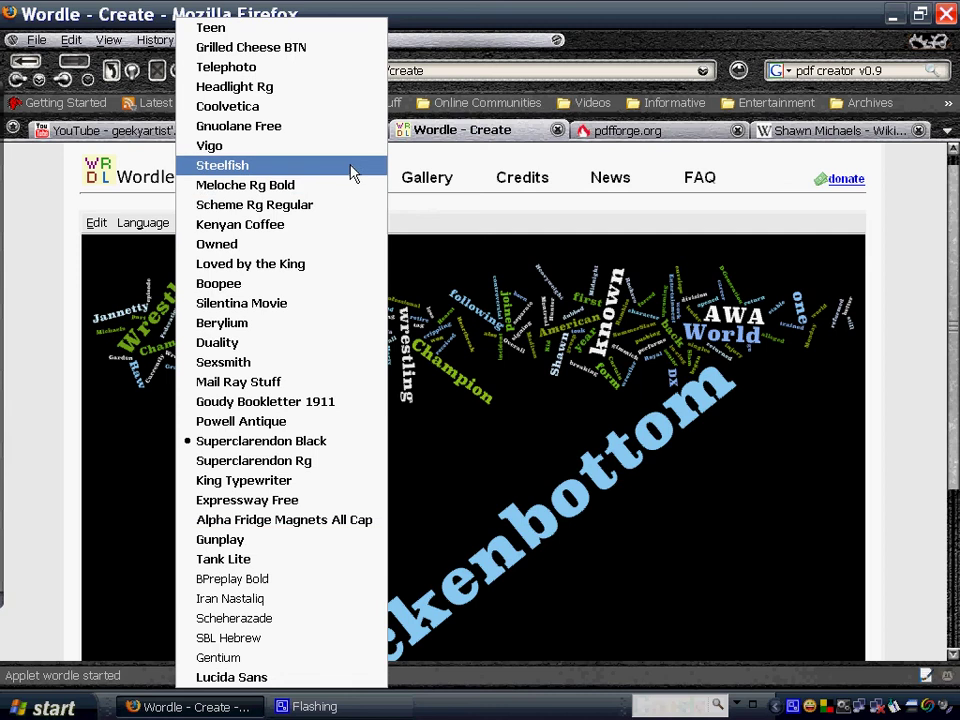
left_click(117, 213)
left_click(192, 222)
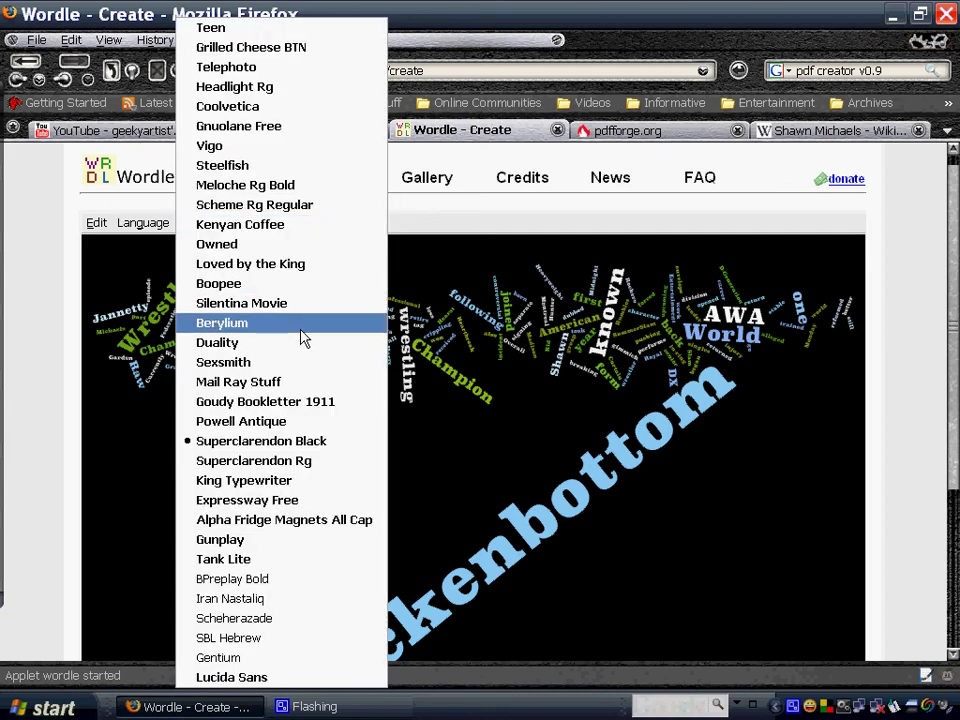
left_click(343, 484)
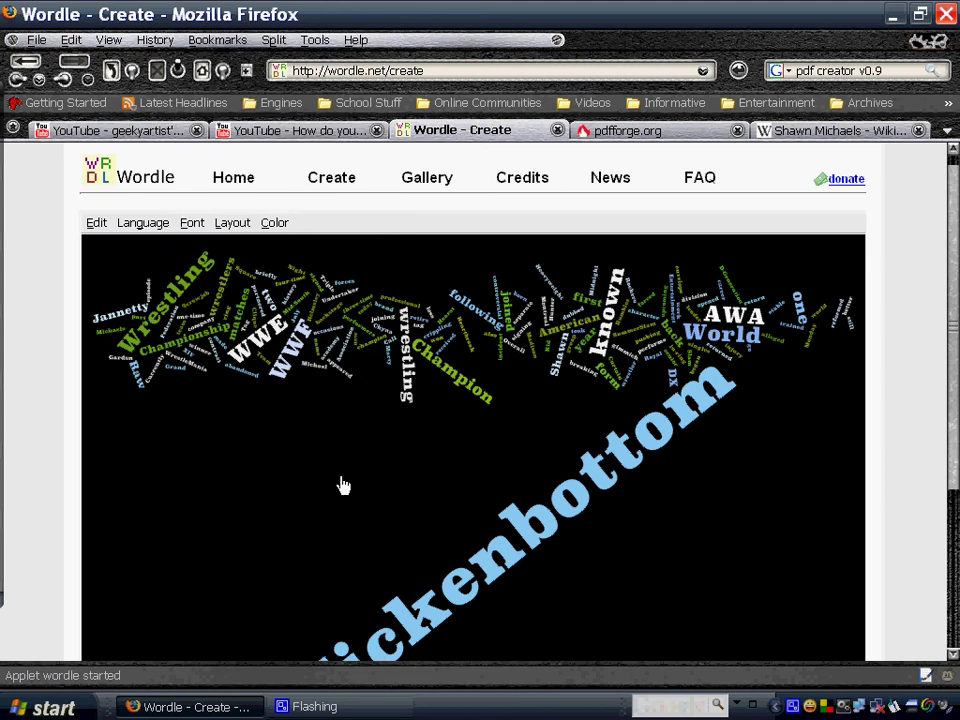
Step: Change the word cloud's font to Kenyan Coffee, view the language options and look over the redrawn cloud
left_click(231, 223)
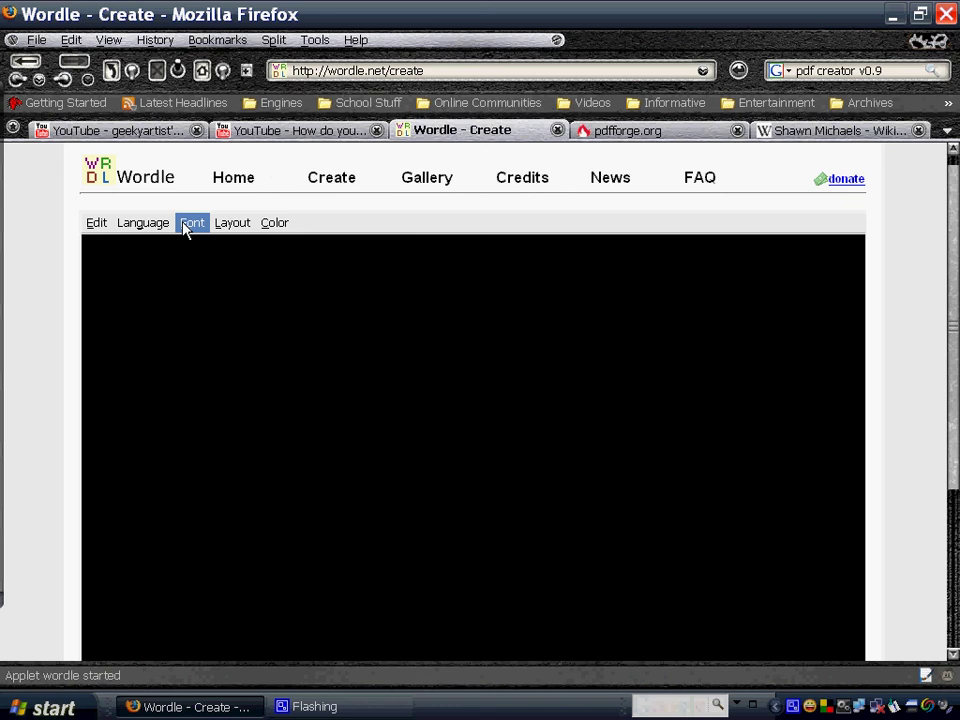
left_click(163, 224)
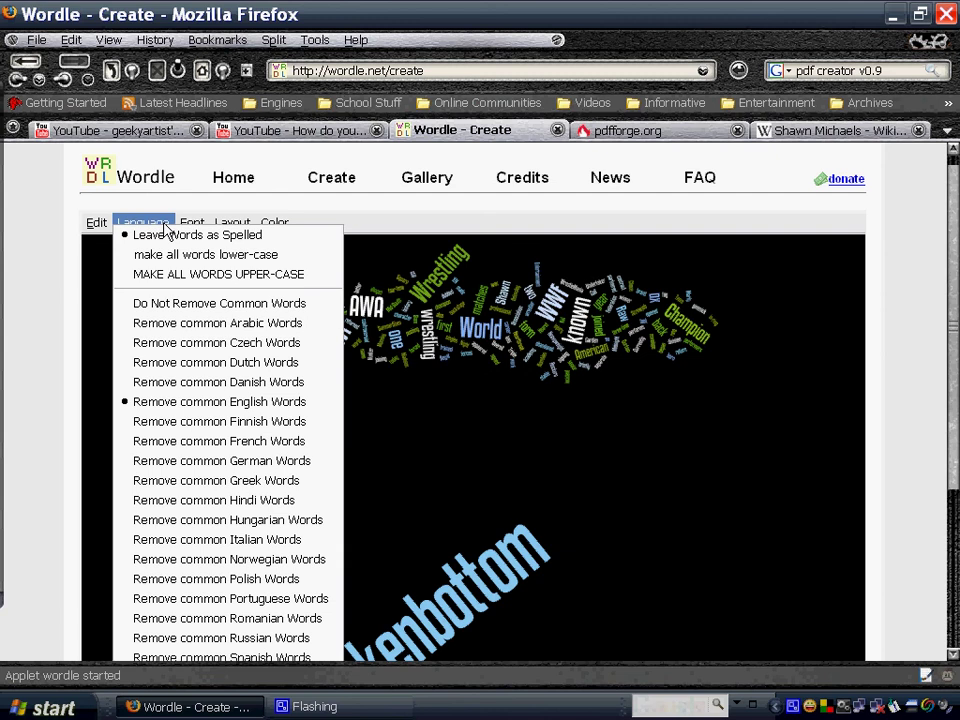
left_click(30, 309)
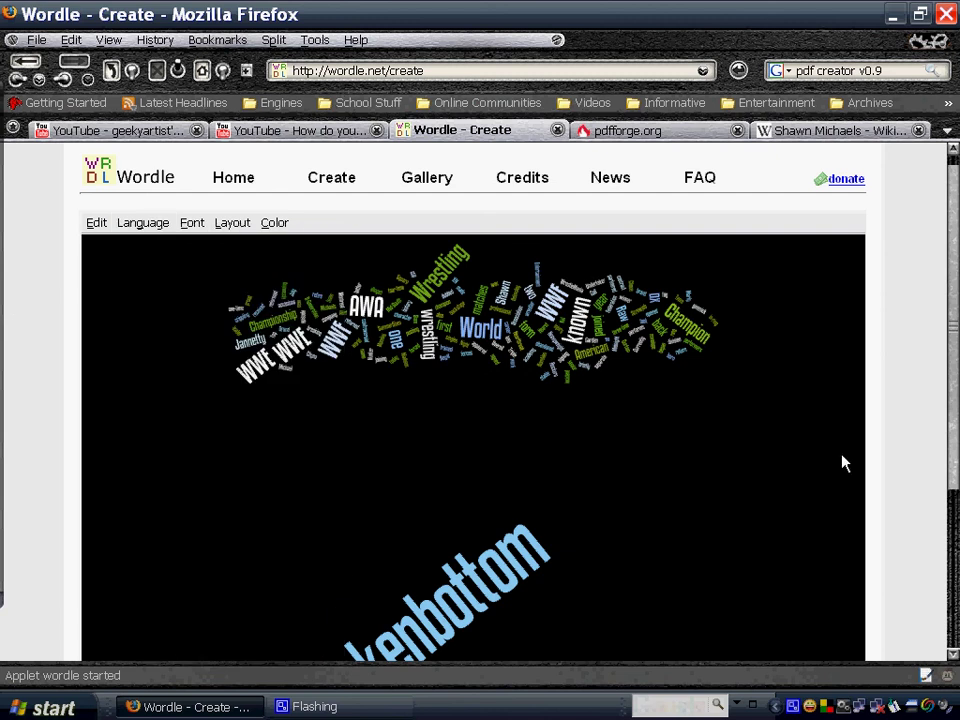
scroll(843, 463, "down", 5)
scroll(843, 463, "up", 3)
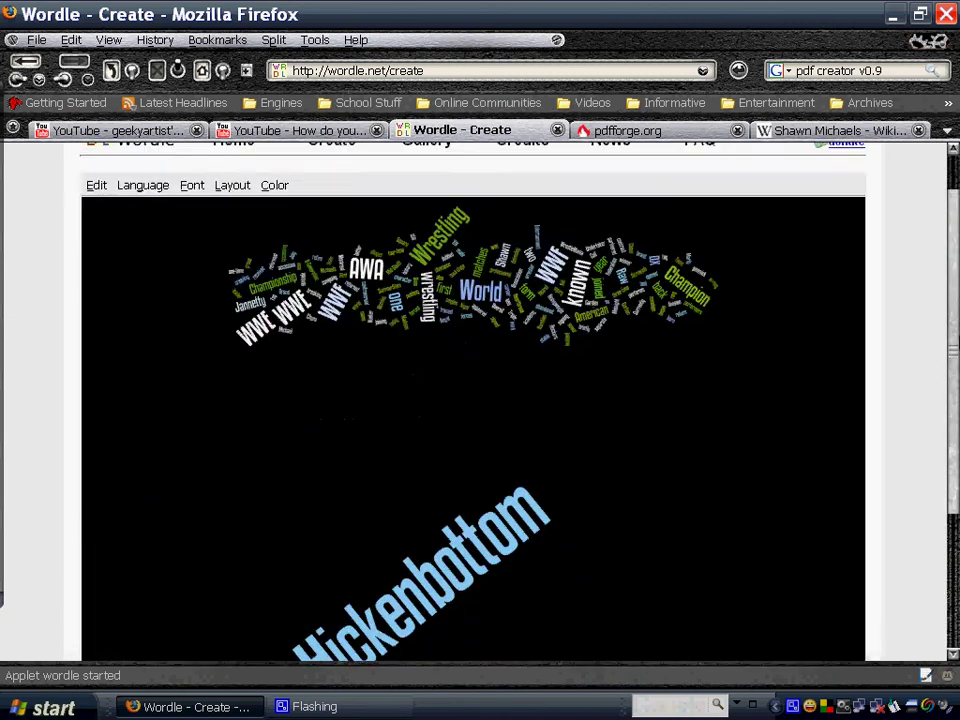
scroll(843, 463, "down", 4)
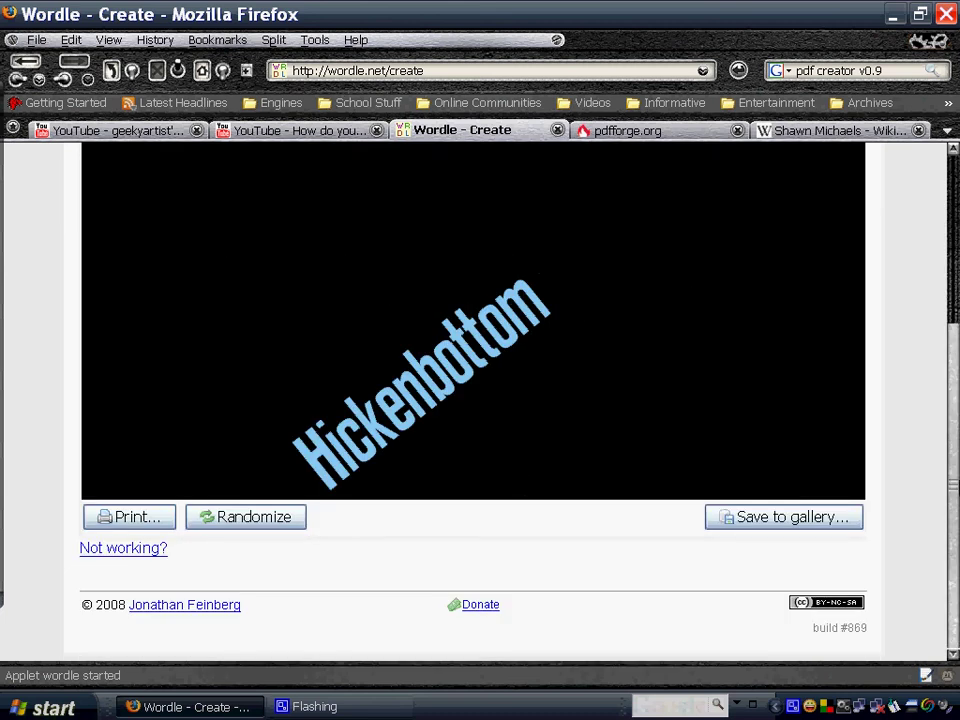
scroll(355, 387, "up", 4)
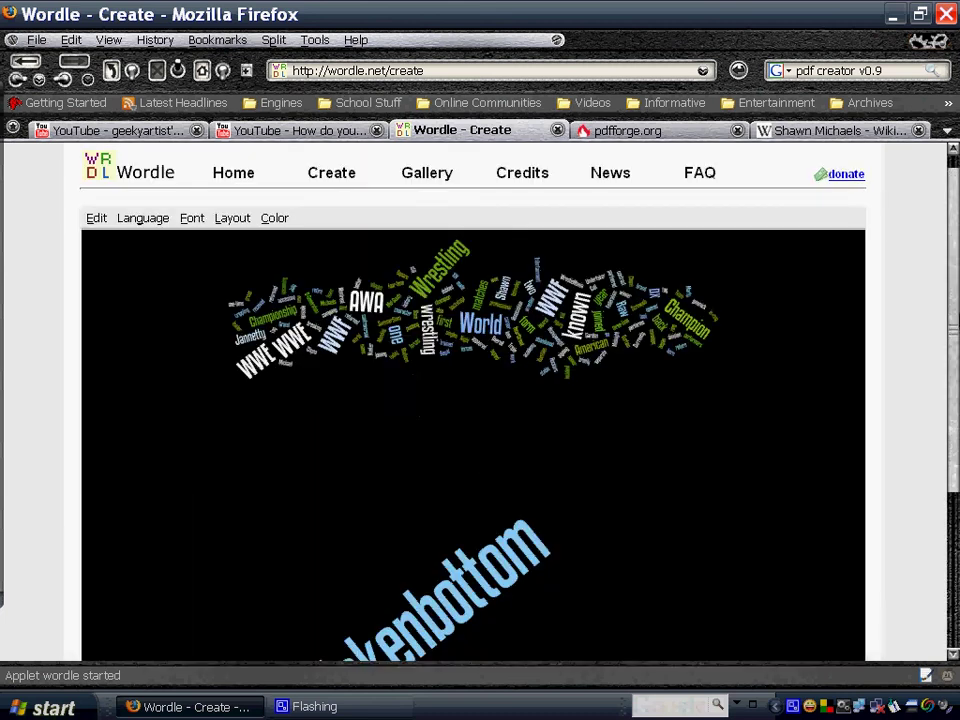
Step: Set the word cloud's layout to Mostly Horizontal and look over the rearranged cloud
left_click(192, 233)
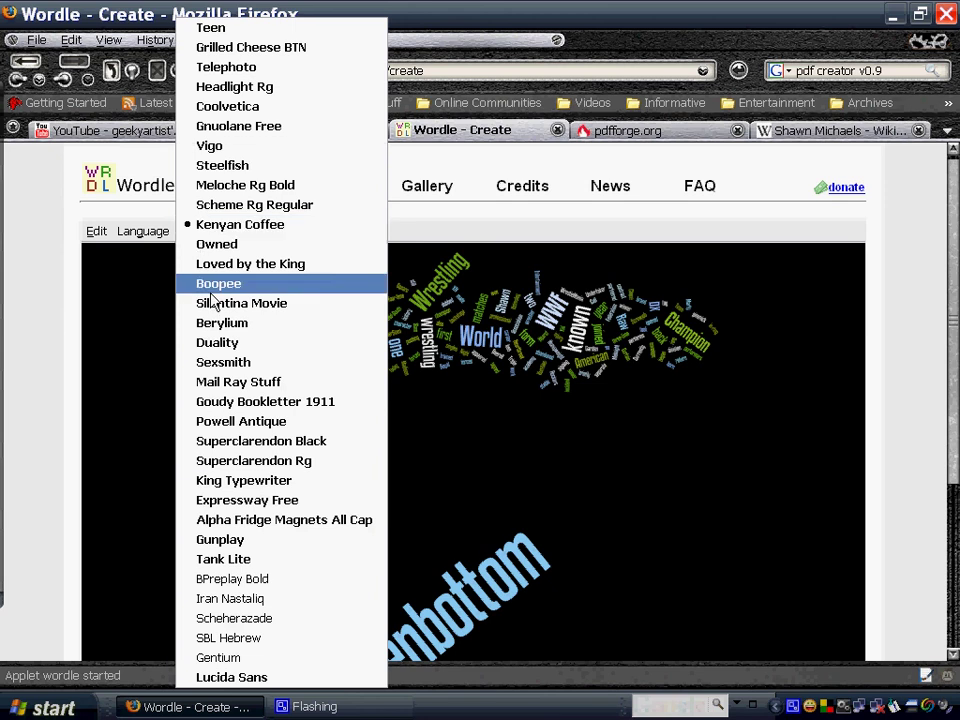
left_click(422, 227)
left_click(232, 232)
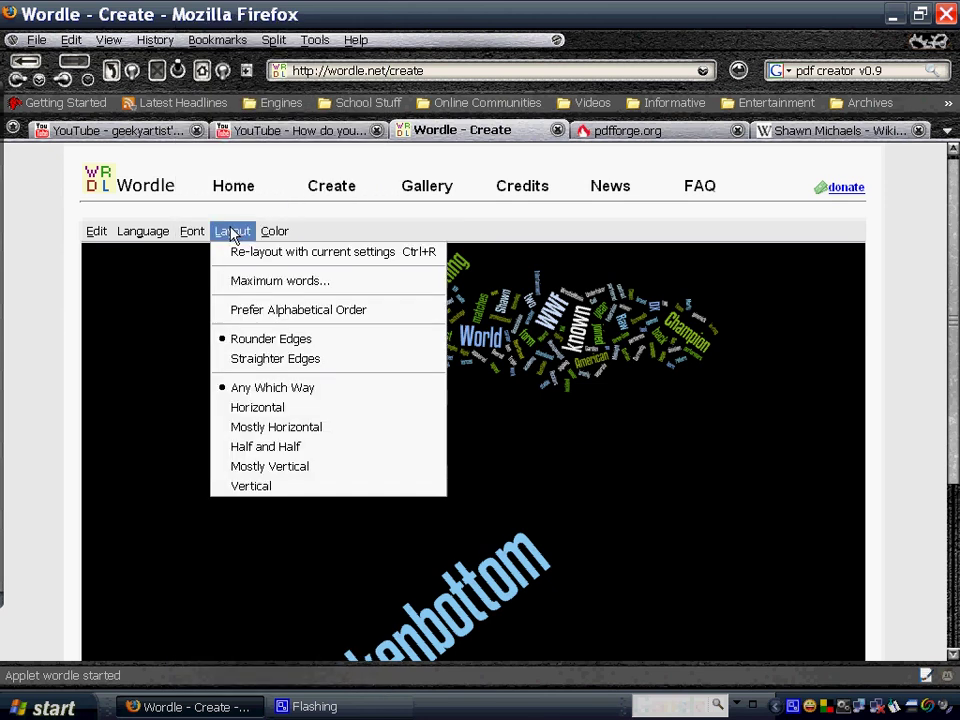
left_click(329, 435)
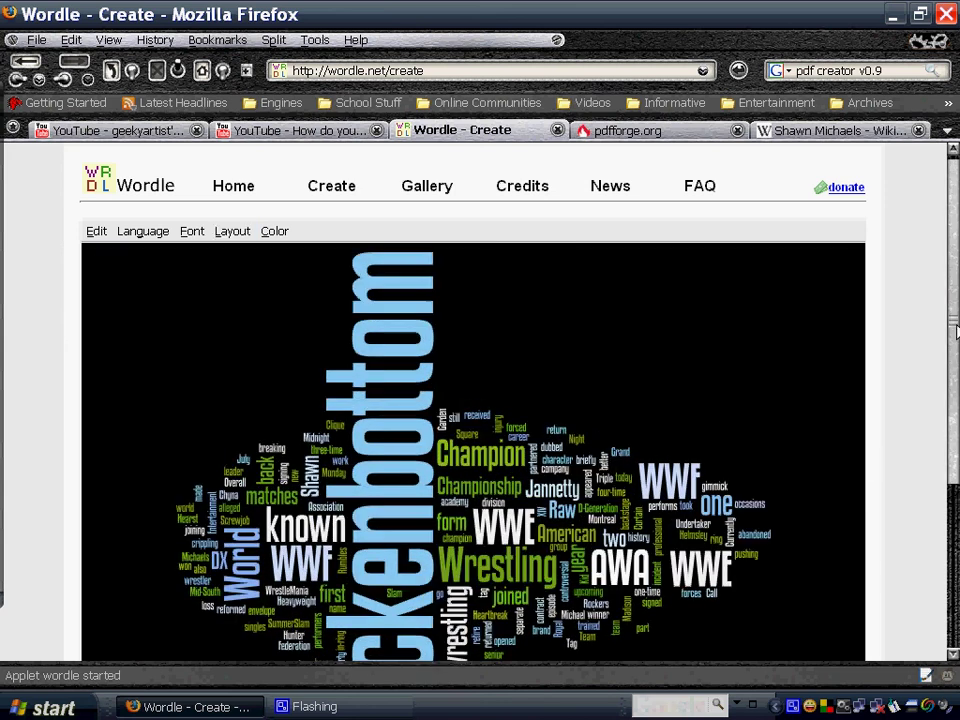
left_click_drag(955, 330, 955, 466)
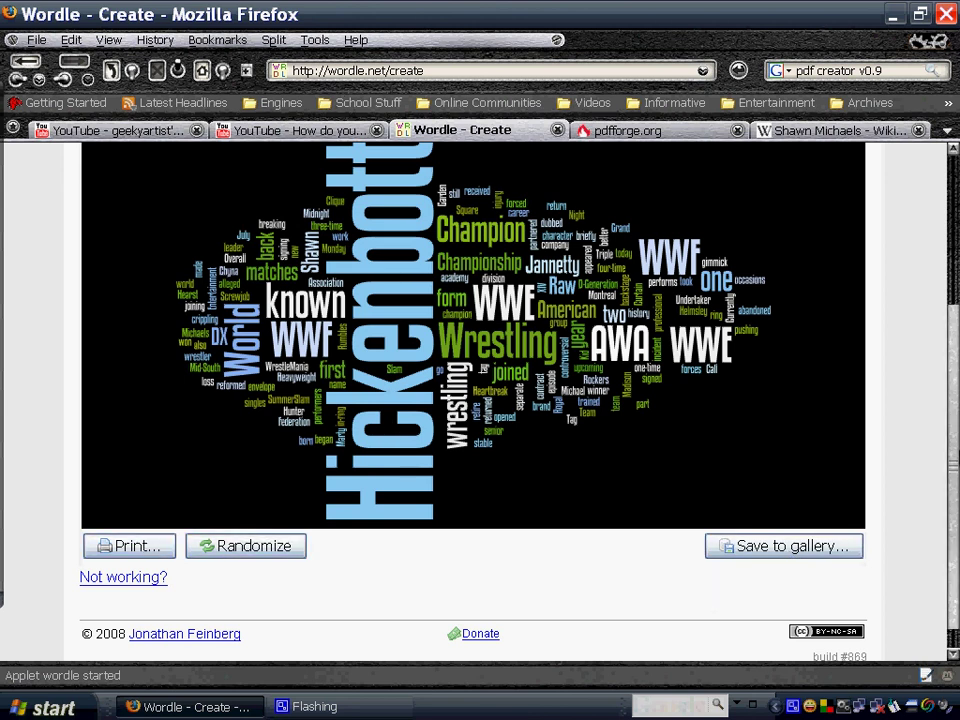
scroll(707, 596, "up", 4)
scroll(625, 490, "down", 3)
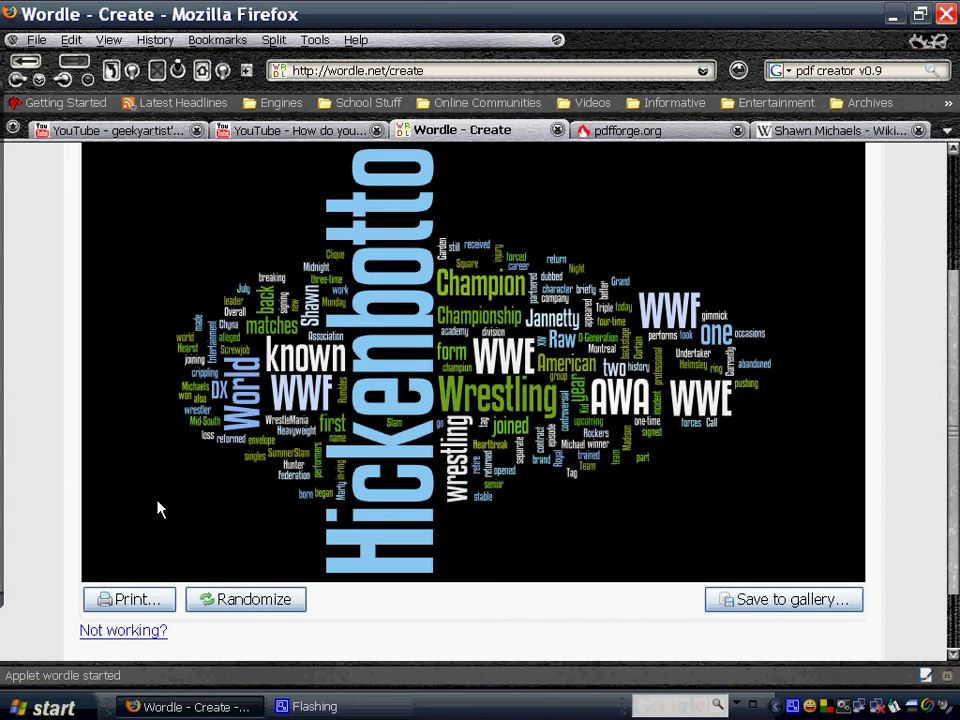
Step: Print the word cloud to the PDFCreator printer, allowing the applet to access the printer
left_click(130, 600)
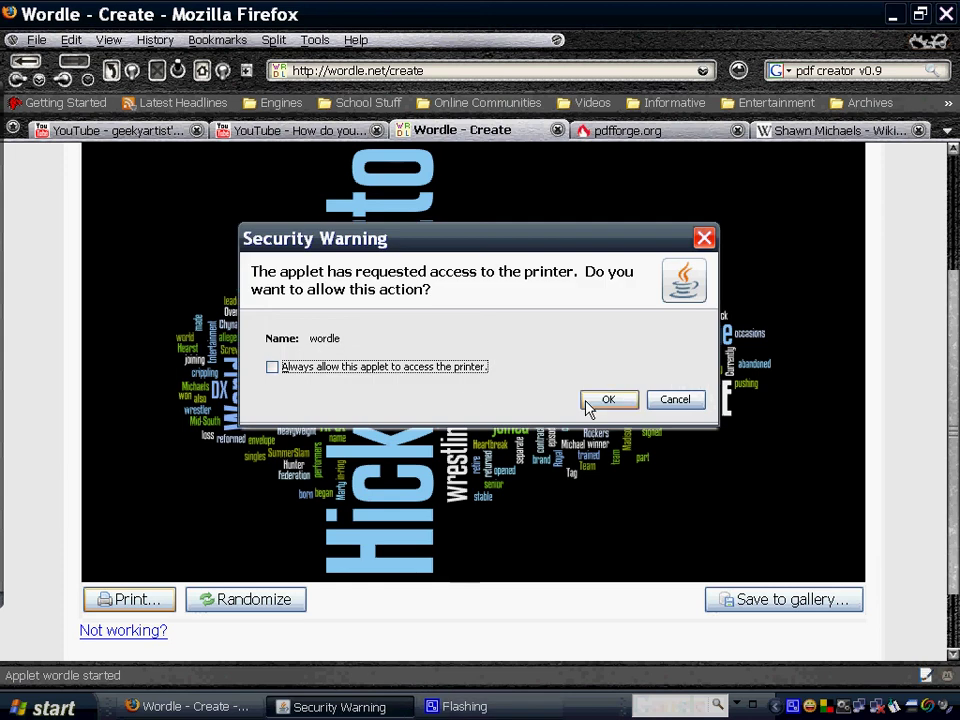
left_click(606, 400)
key("Return")
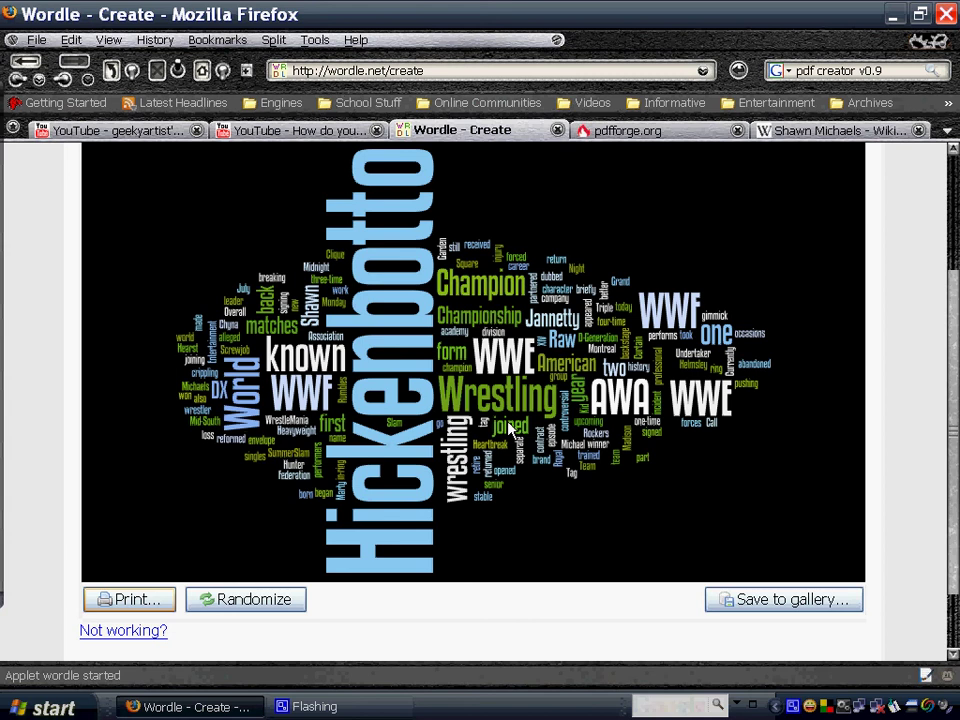
key("ctrl+p")
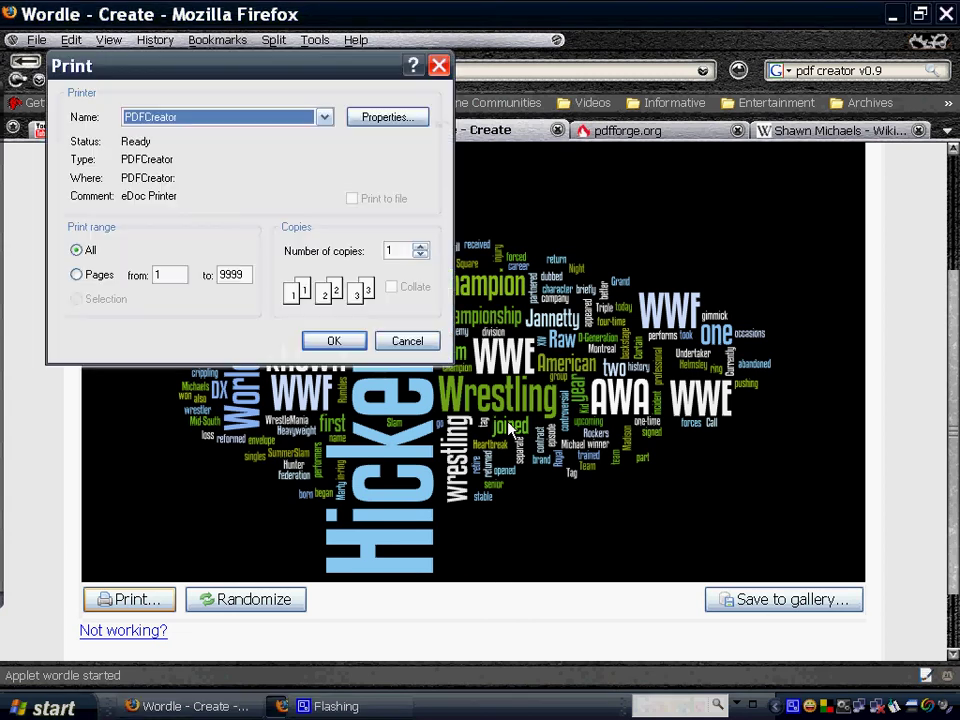
left_click_drag(133, 67, 397, 222)
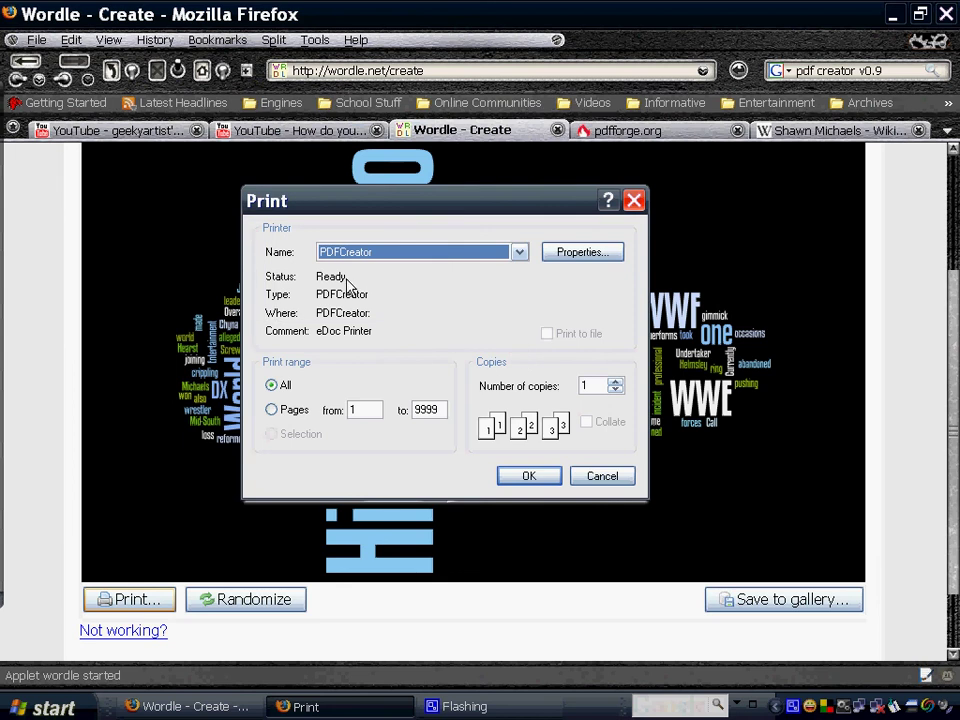
left_click(549, 479)
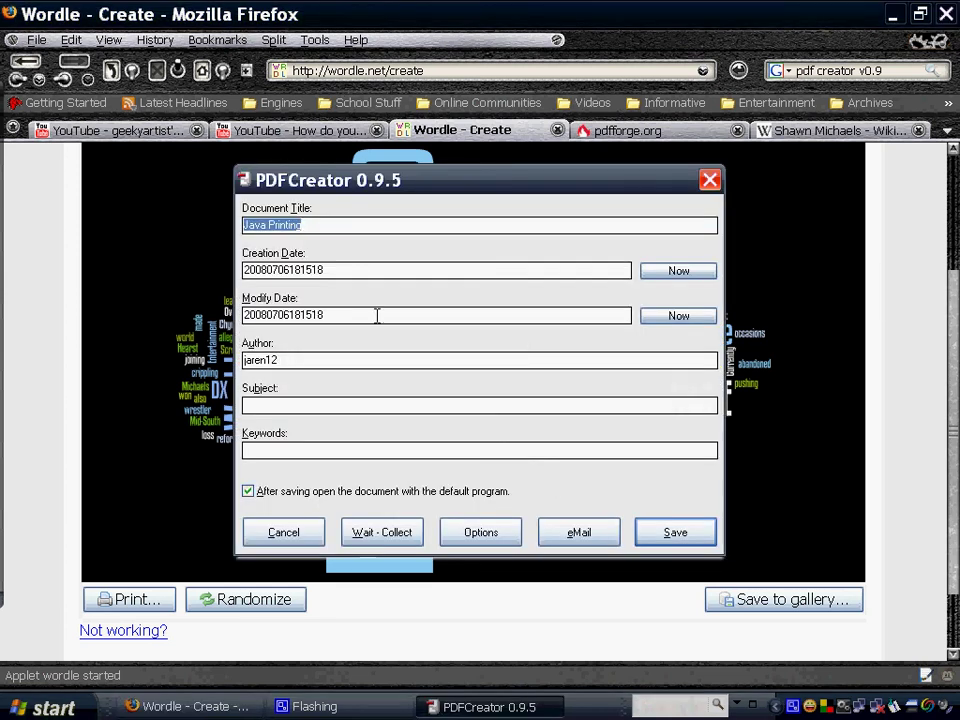
Step: Give the PDF the document title hbk and save it to the desktop as hbk
type("hbk")
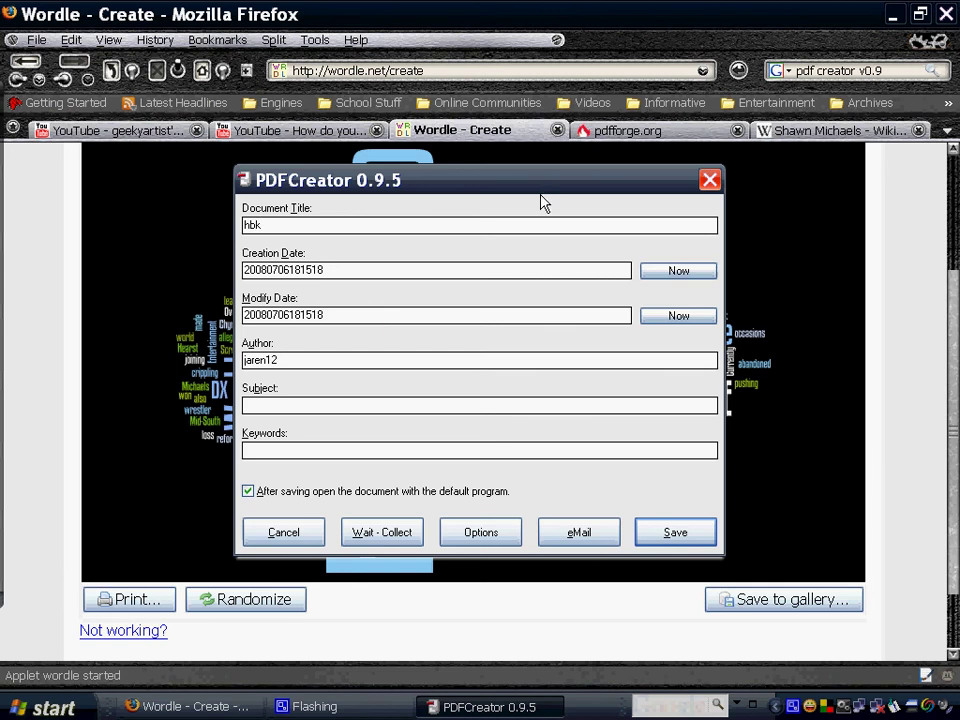
left_click(676, 535)
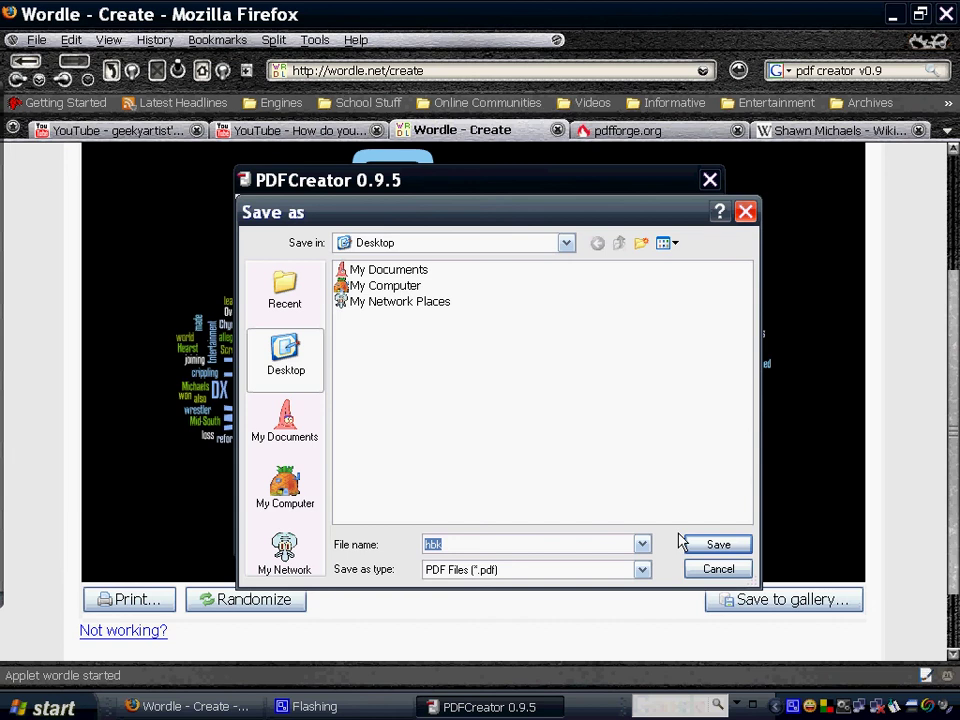
left_click(692, 546)
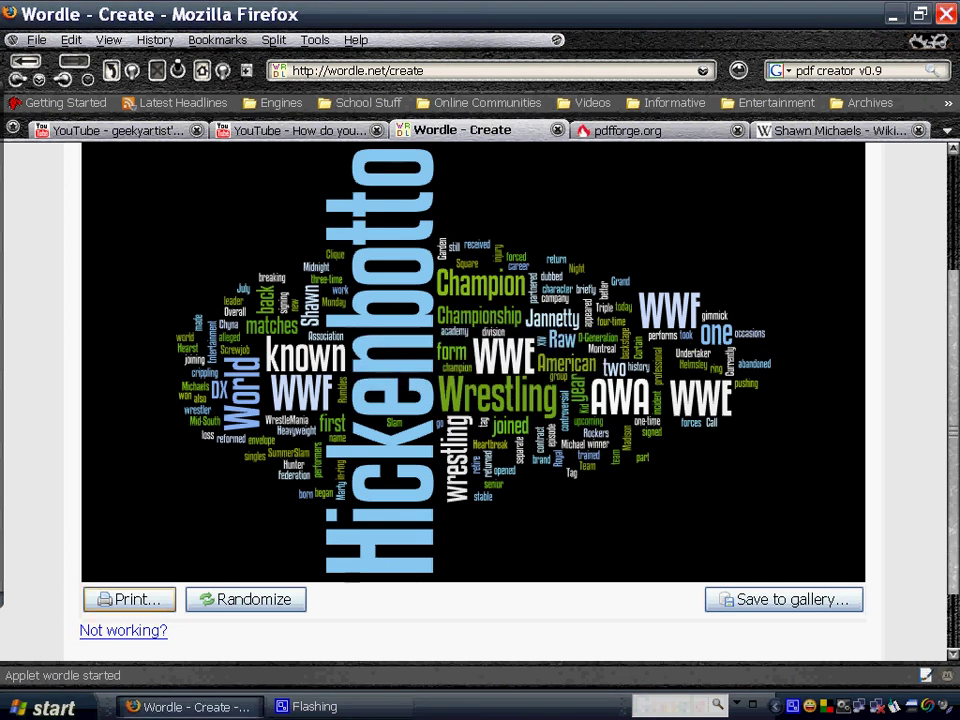
Step: Open the hbk PDF from the desktop in Adobe Reader and rotate its page clockwise
key("super+d")
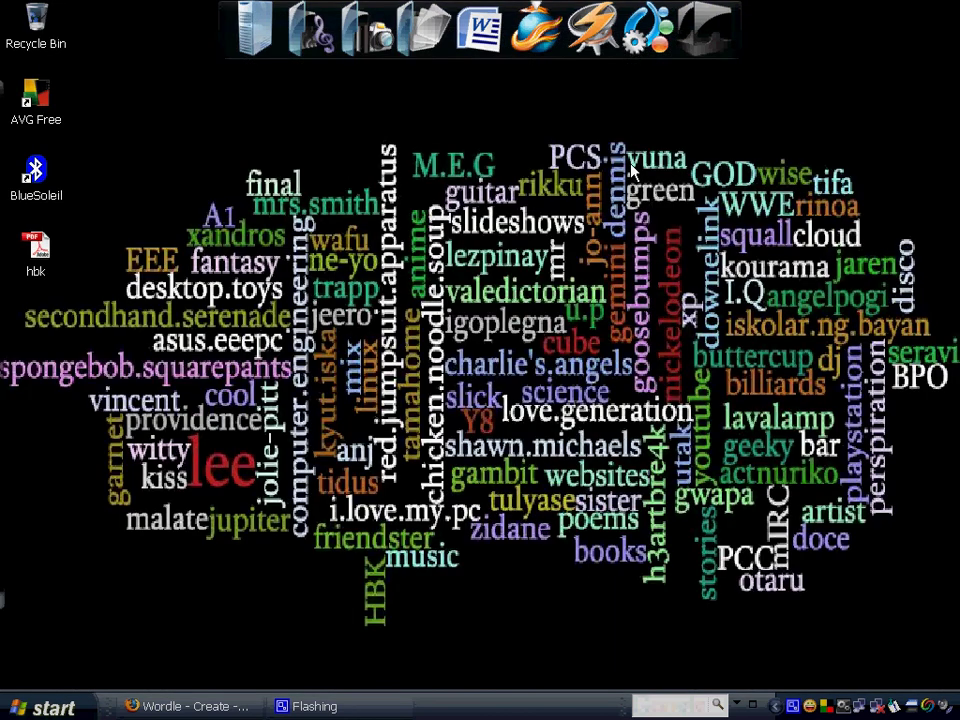
left_click(45, 268)
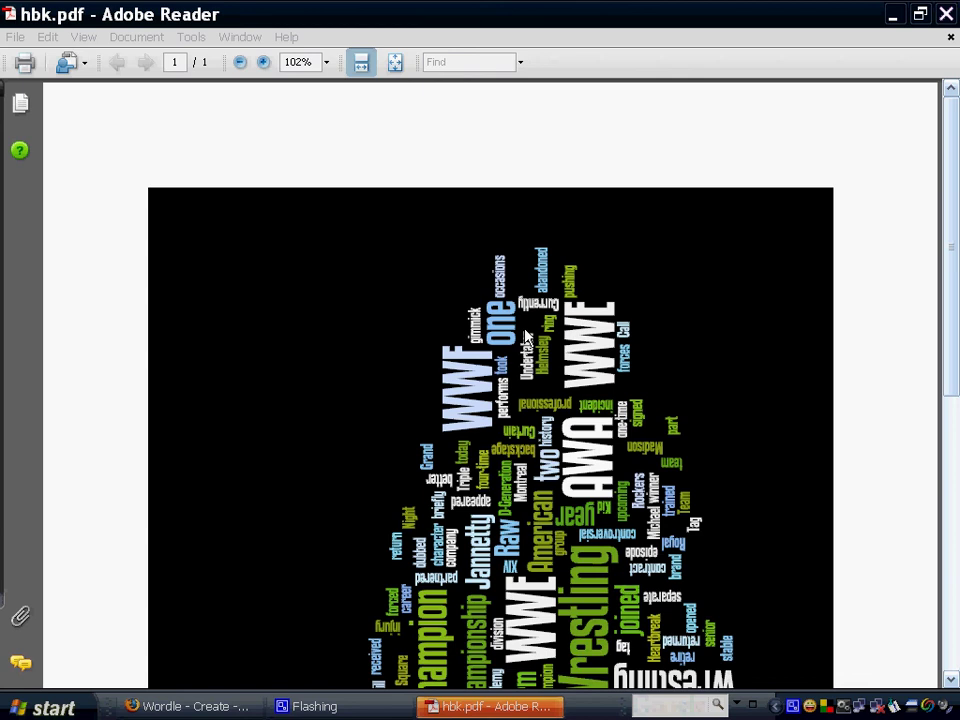
left_click(360, 368)
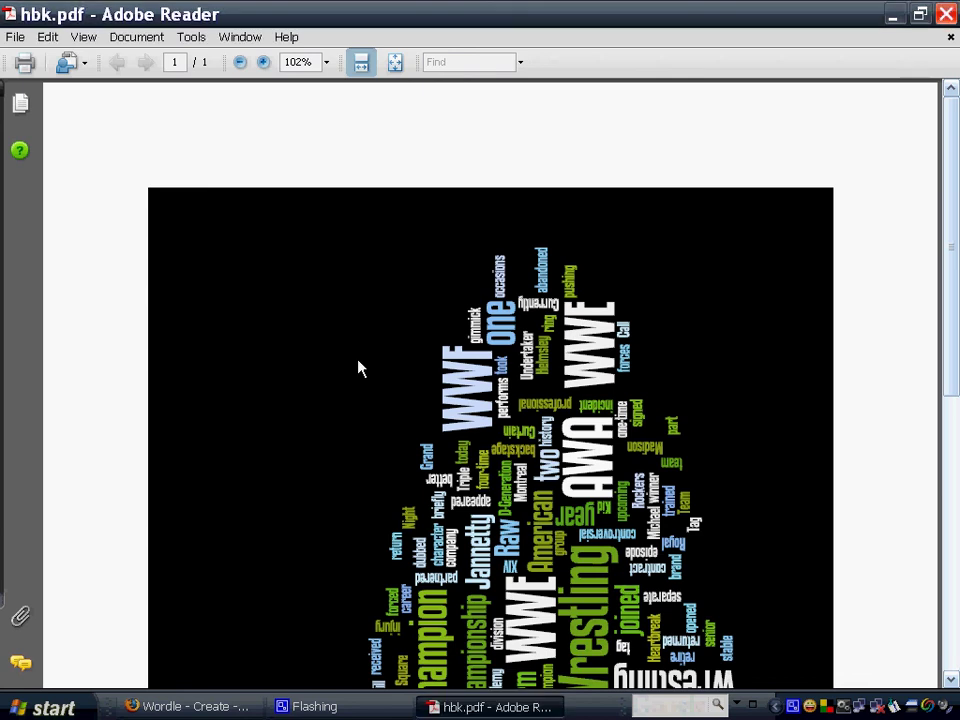
right_click(360, 368)
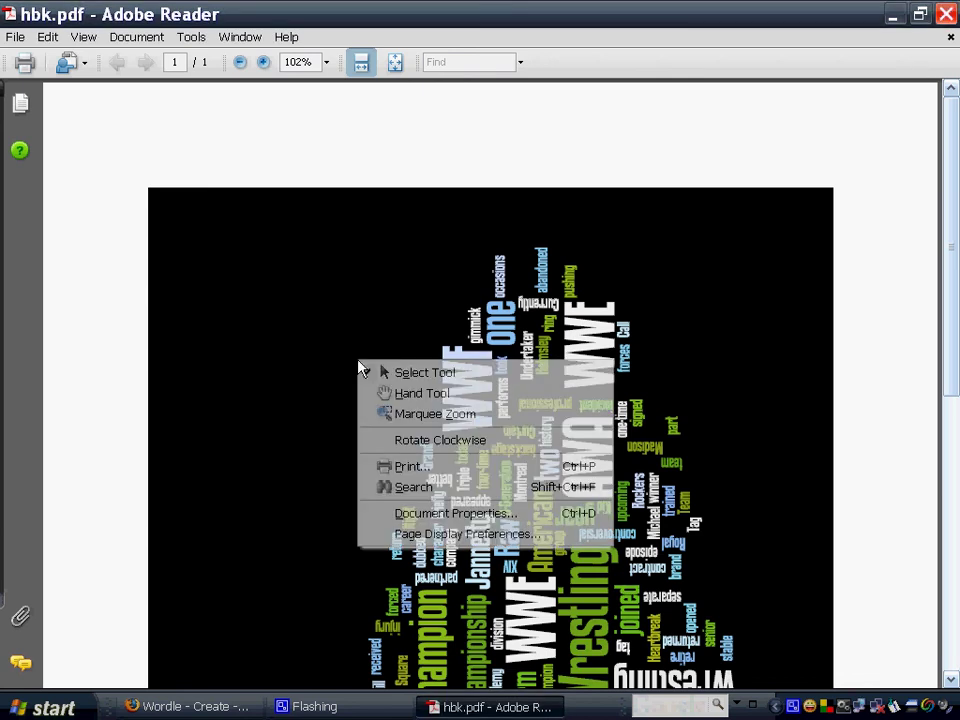
left_click(396, 440)
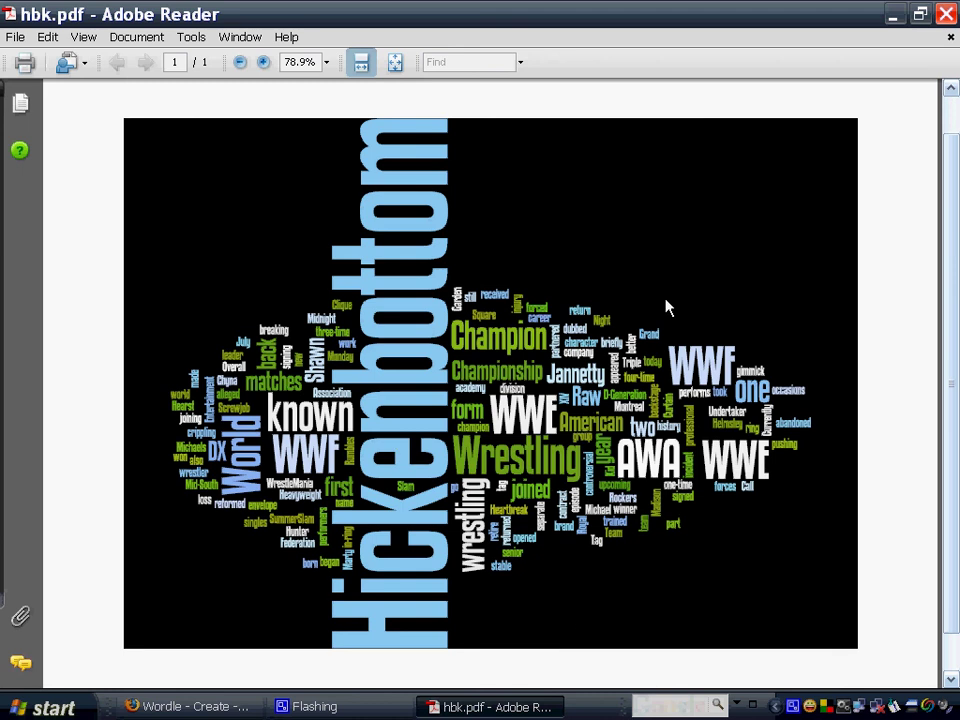
Step: Copy the whole black word cloud rectangle from the PDF page with the Snapshot Tool
left_click(192, 40)
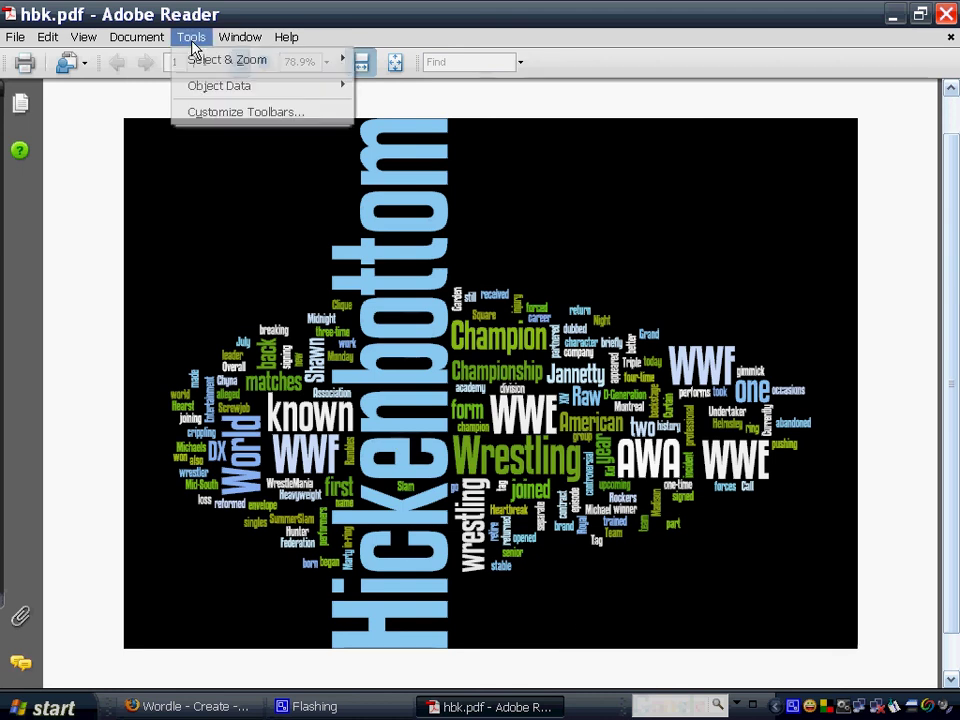
mouse_move(222, 64)
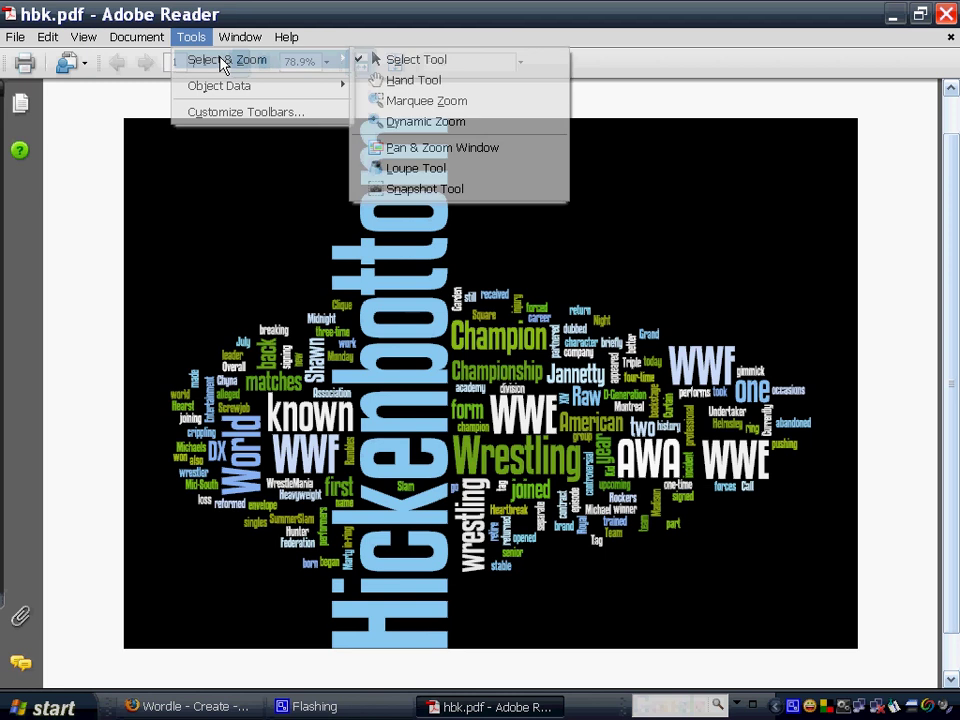
left_click(410, 189)
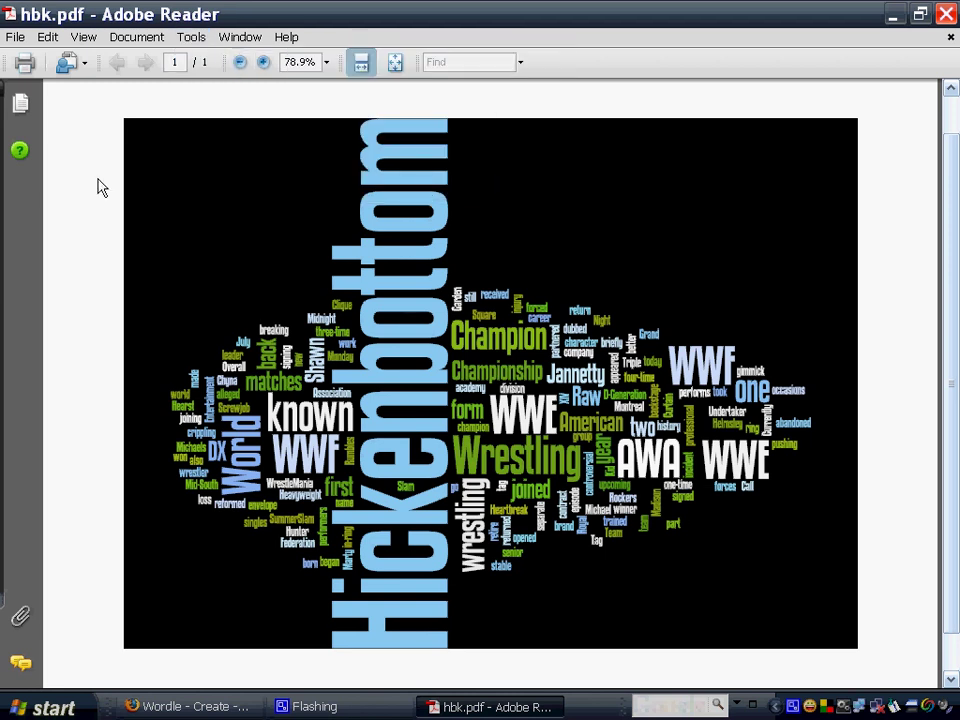
left_click_drag(125, 119, 859, 656)
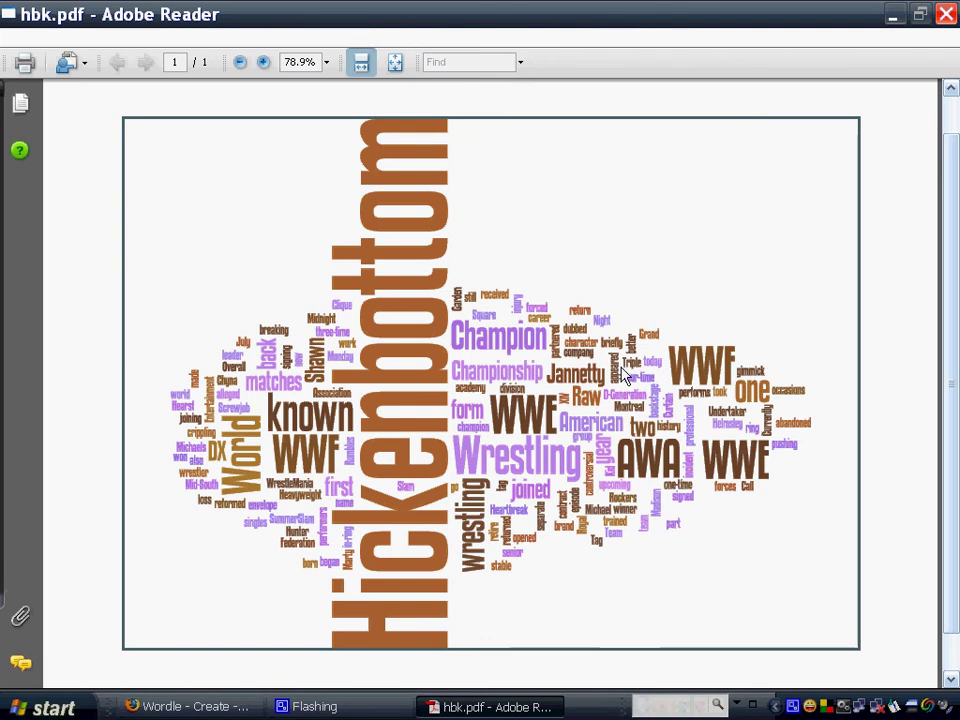
Step: Open Paint and paste the copied word cloud snapshot into the blank picture
left_click(38, 708)
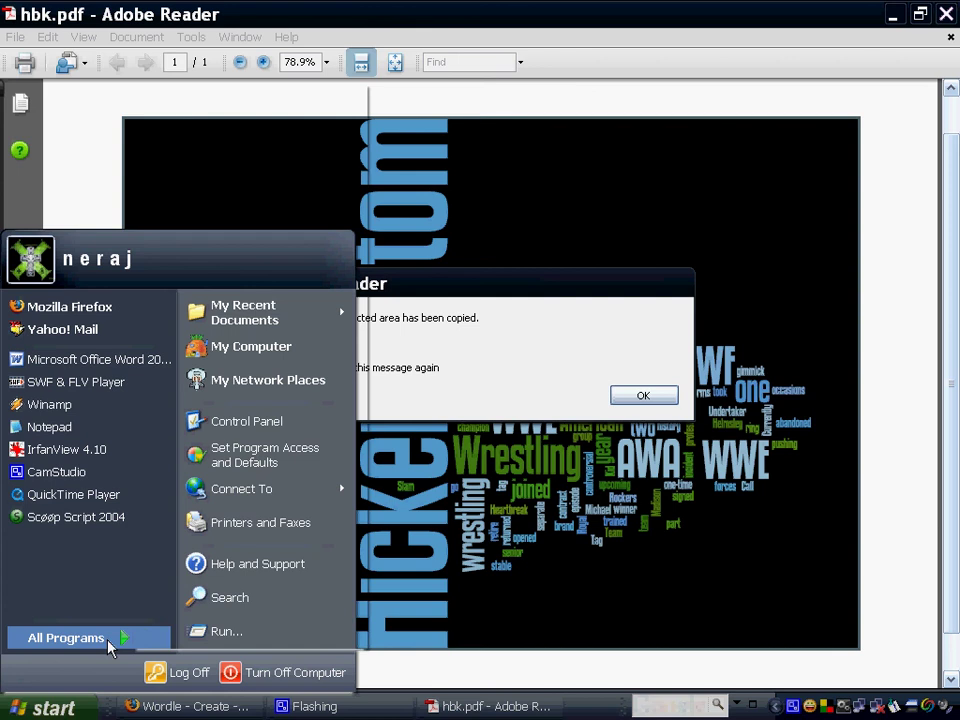
mouse_move(110, 645)
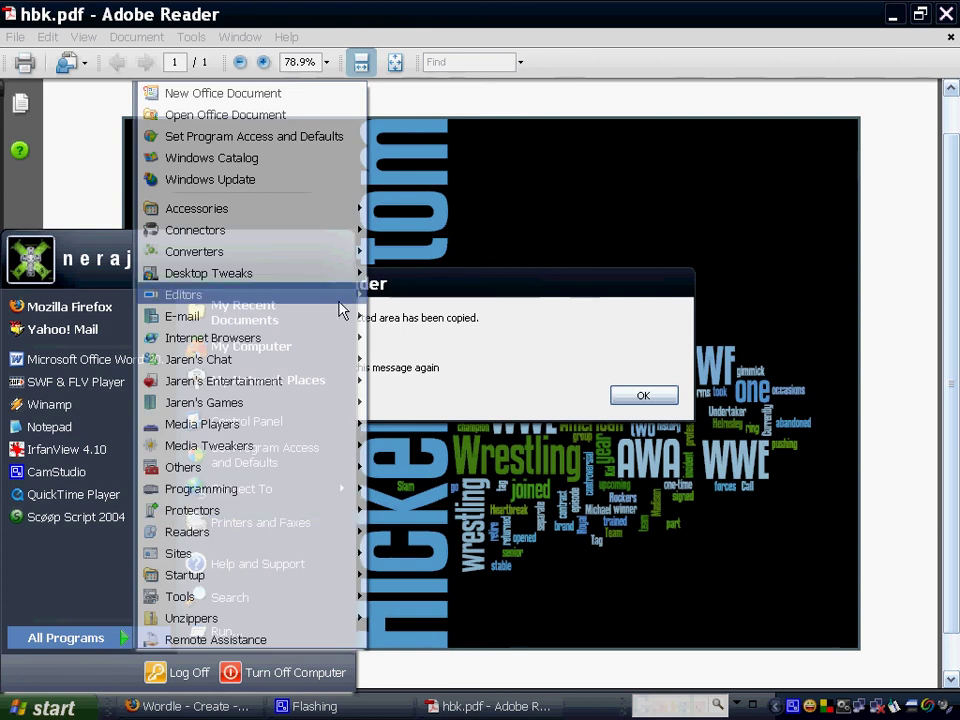
mouse_move(338, 300)
left_click(466, 338)
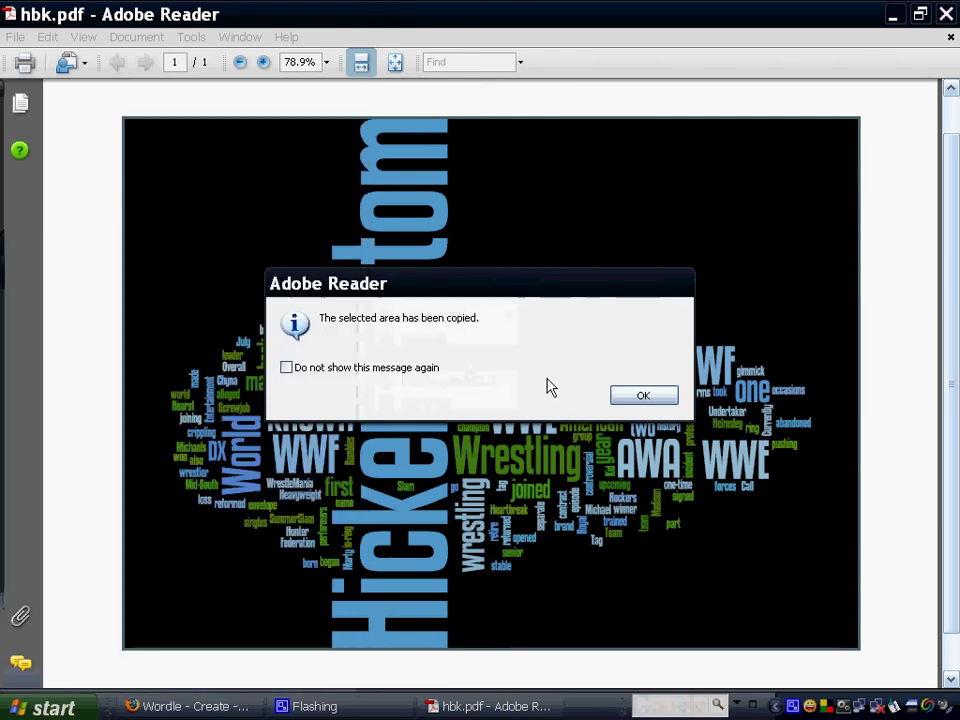
left_click(655, 396)
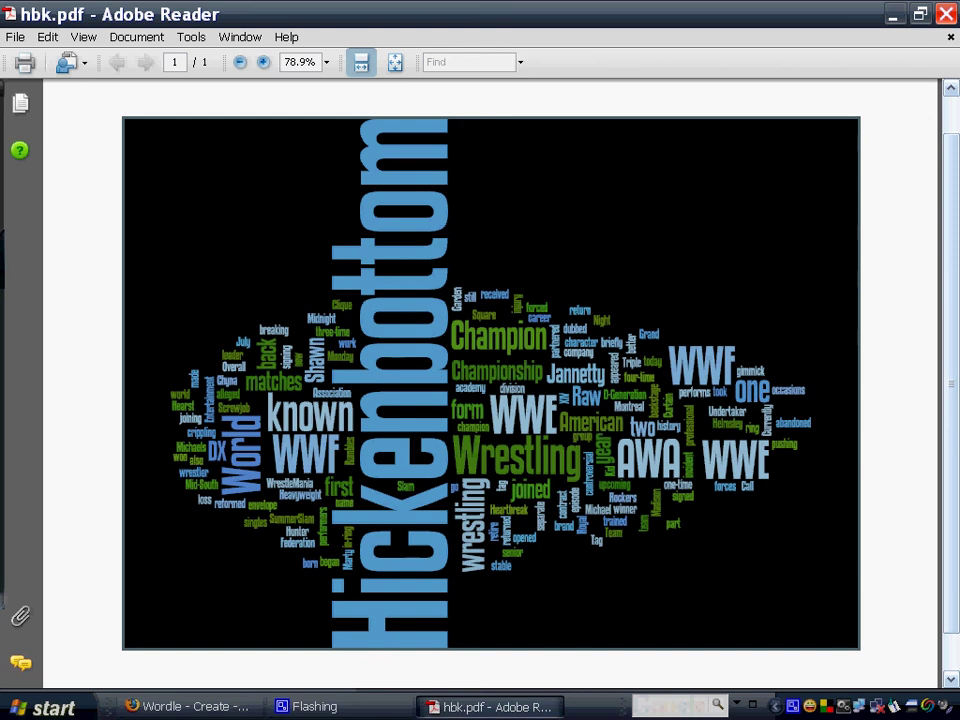
left_click(440, 710)
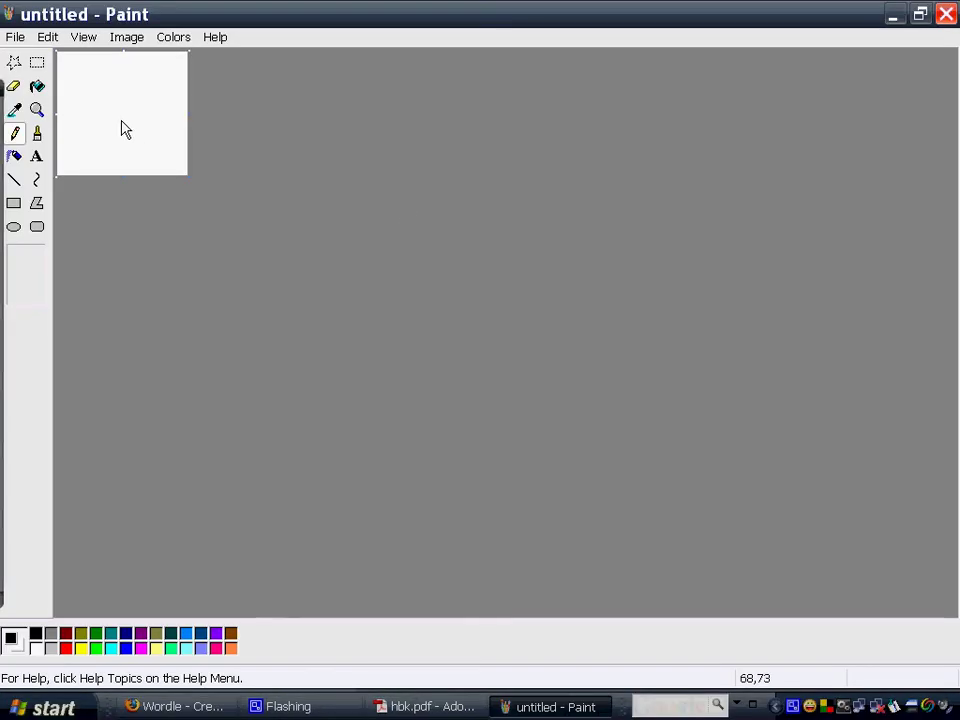
left_click(45, 38)
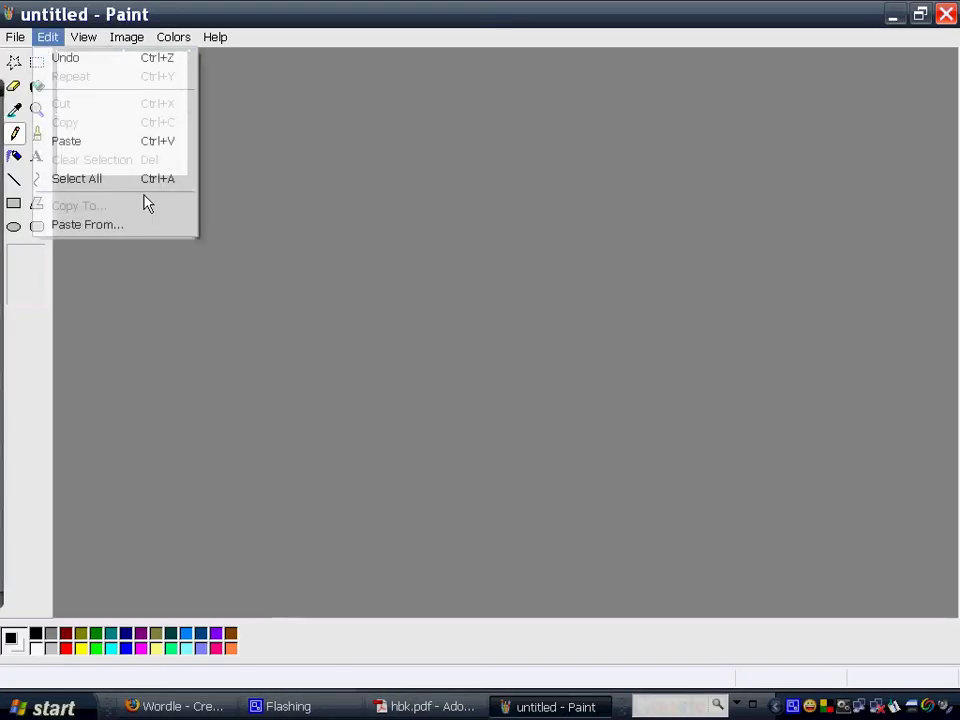
left_click(122, 146)
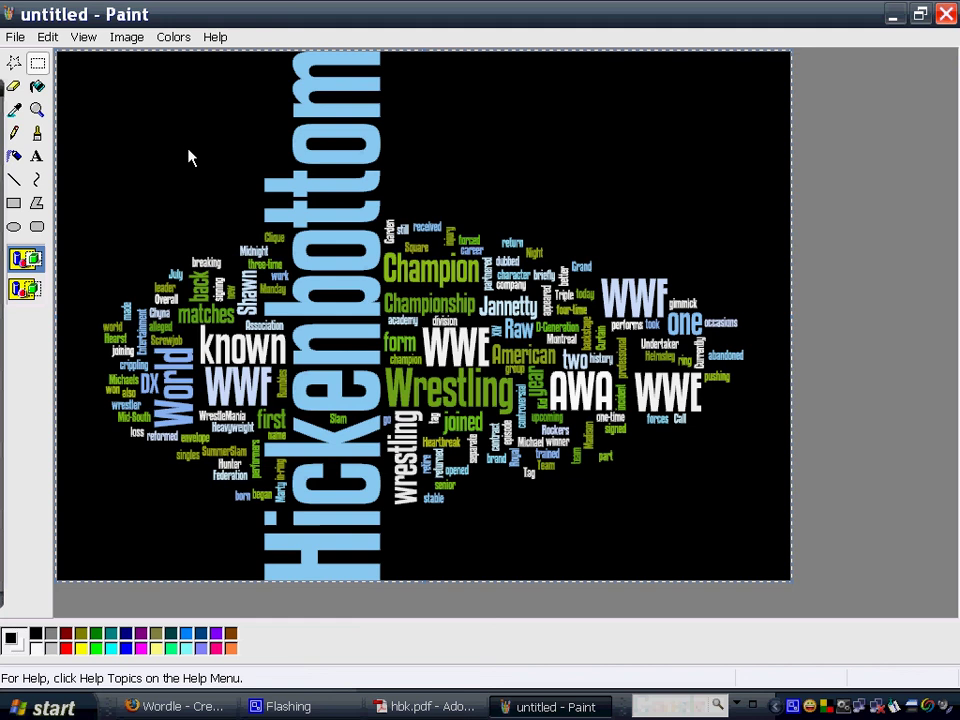
Step: Save the picture to the desktop as hbk in JPEG format and close Paint
left_click(13, 38)
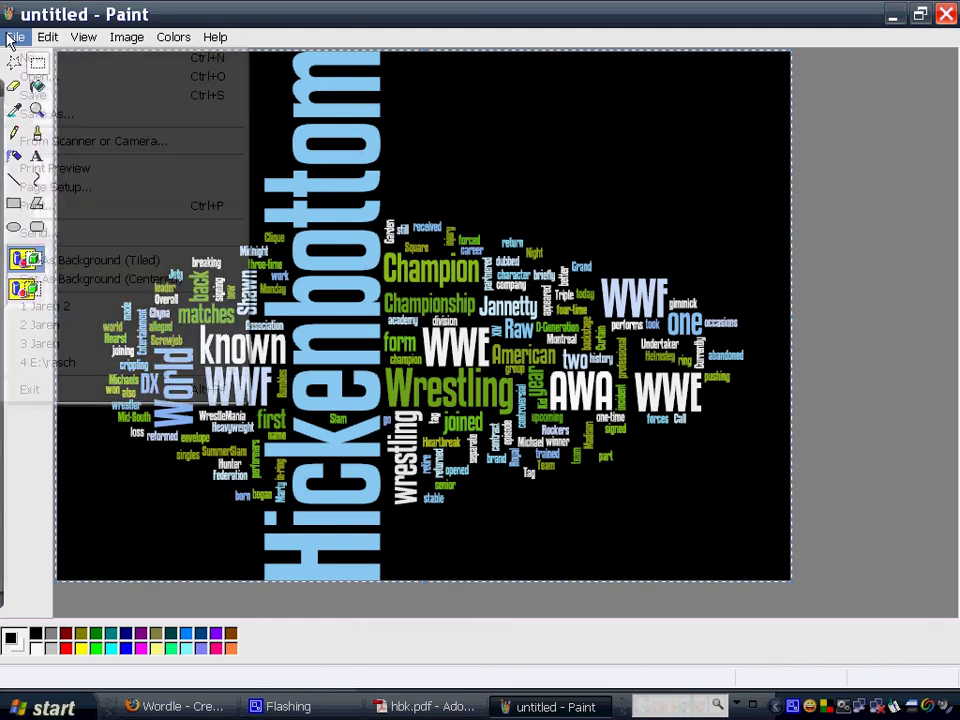
left_click(46, 100)
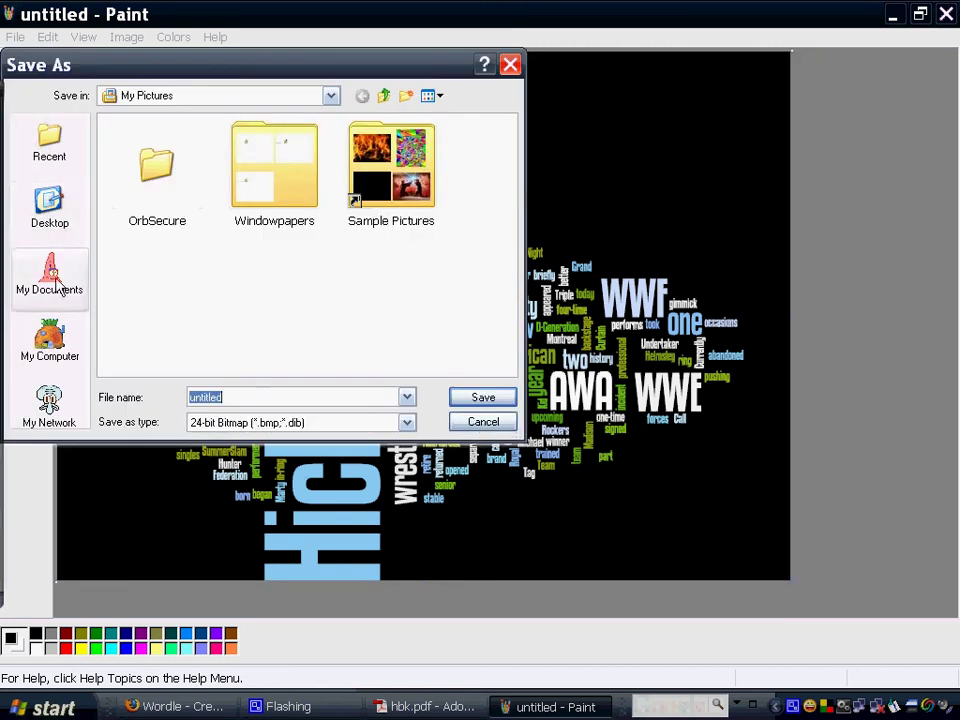
left_click(75, 230)
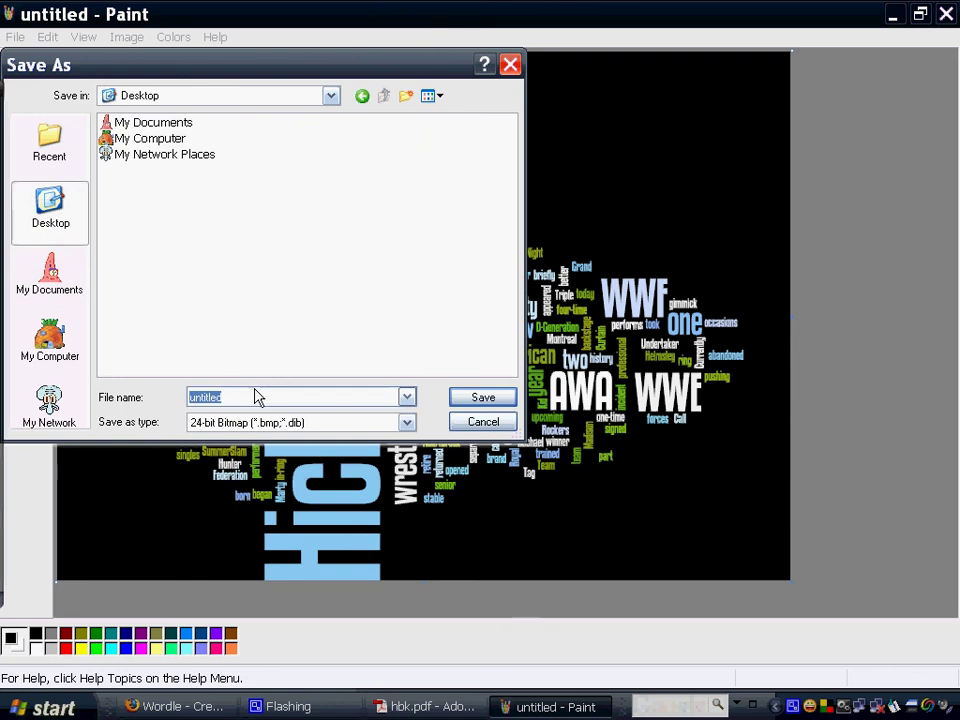
type("hbk")
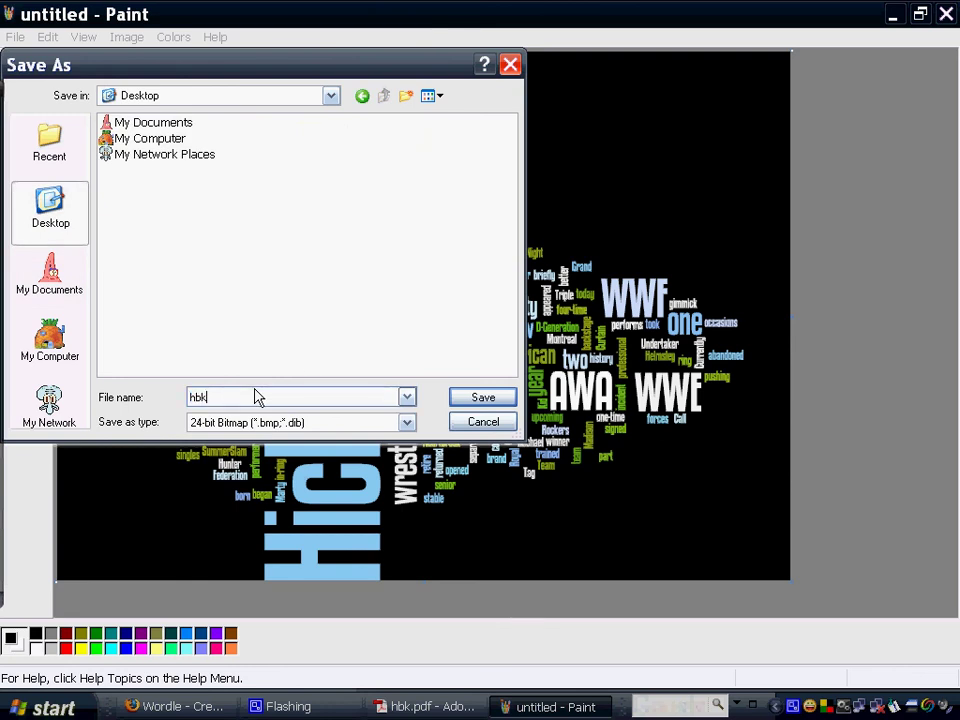
left_click(406, 422)
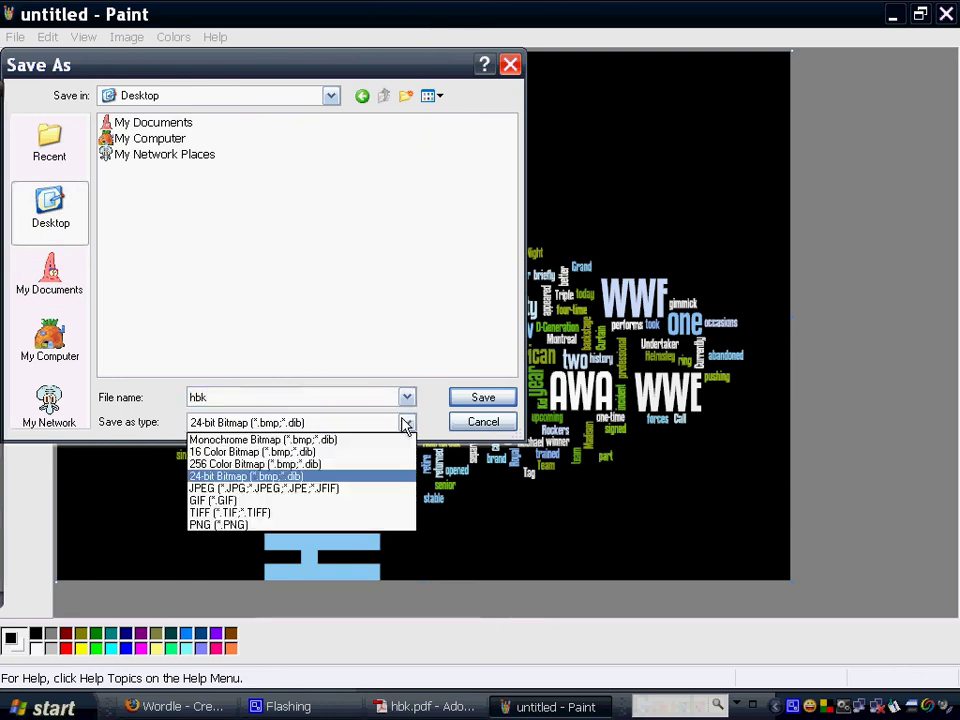
left_click(352, 488)
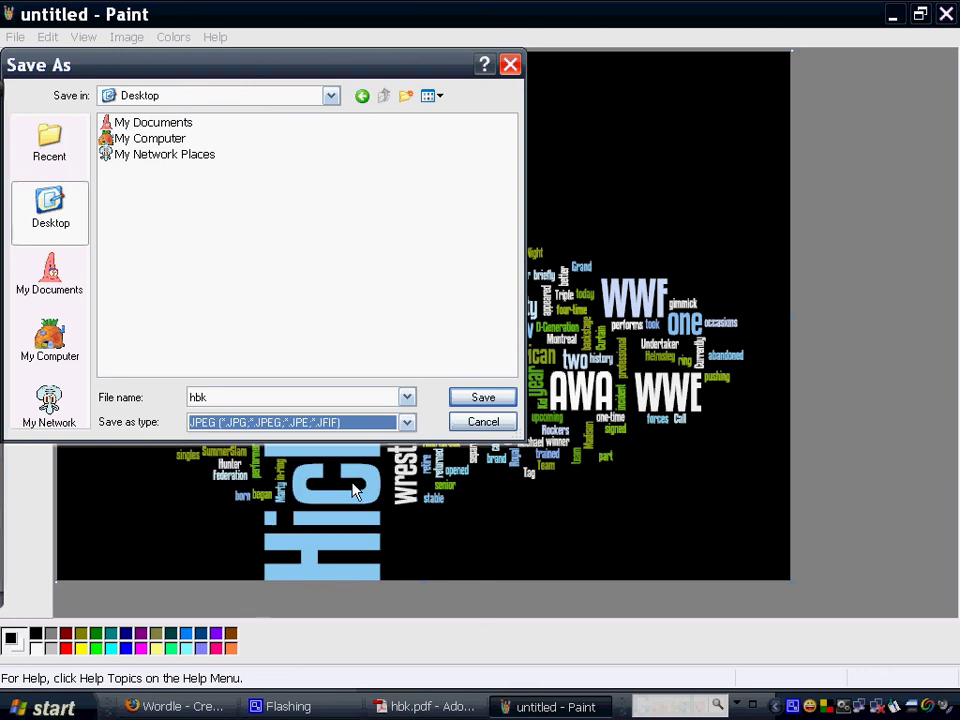
left_click(470, 397)
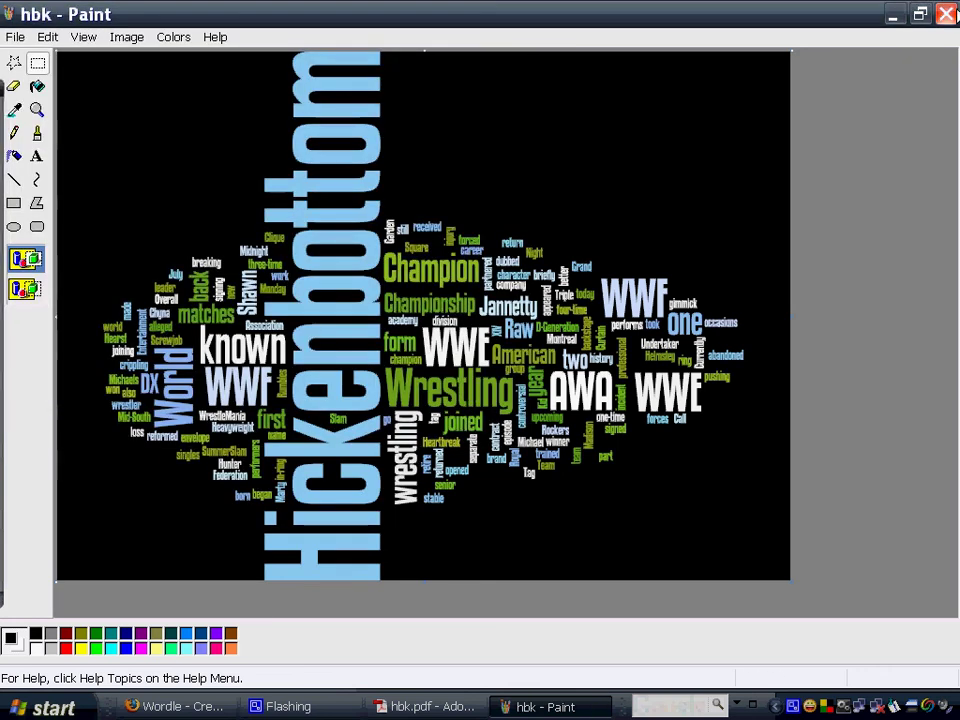
left_click(946, 16)
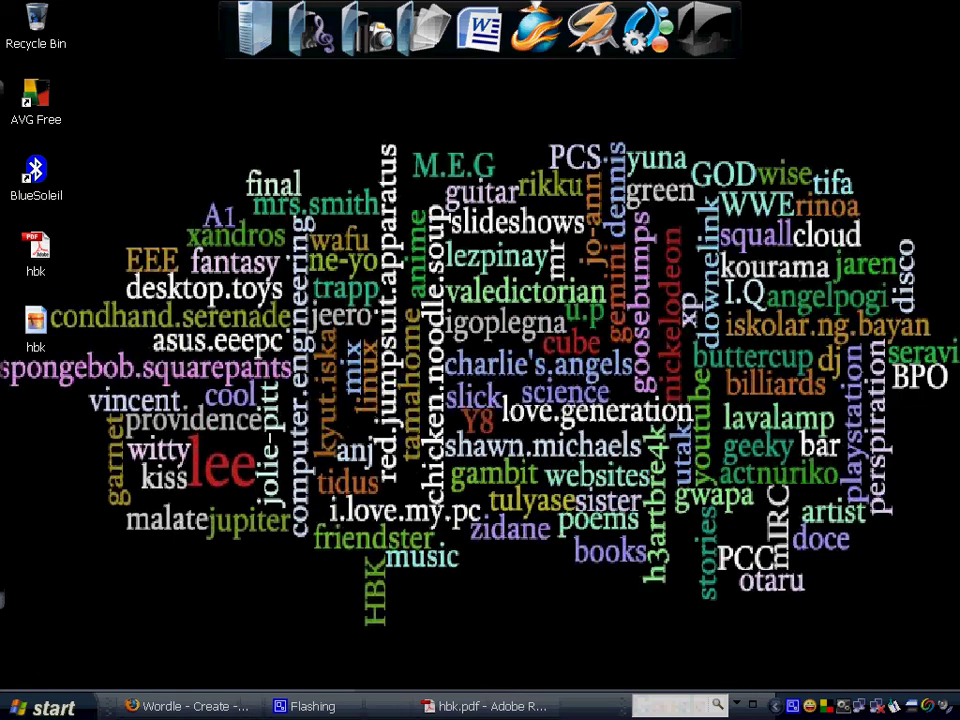
Step: Open the hbk JPEG from the desktop, set it as the desktop background and close the picture viewer
left_click(41, 328)
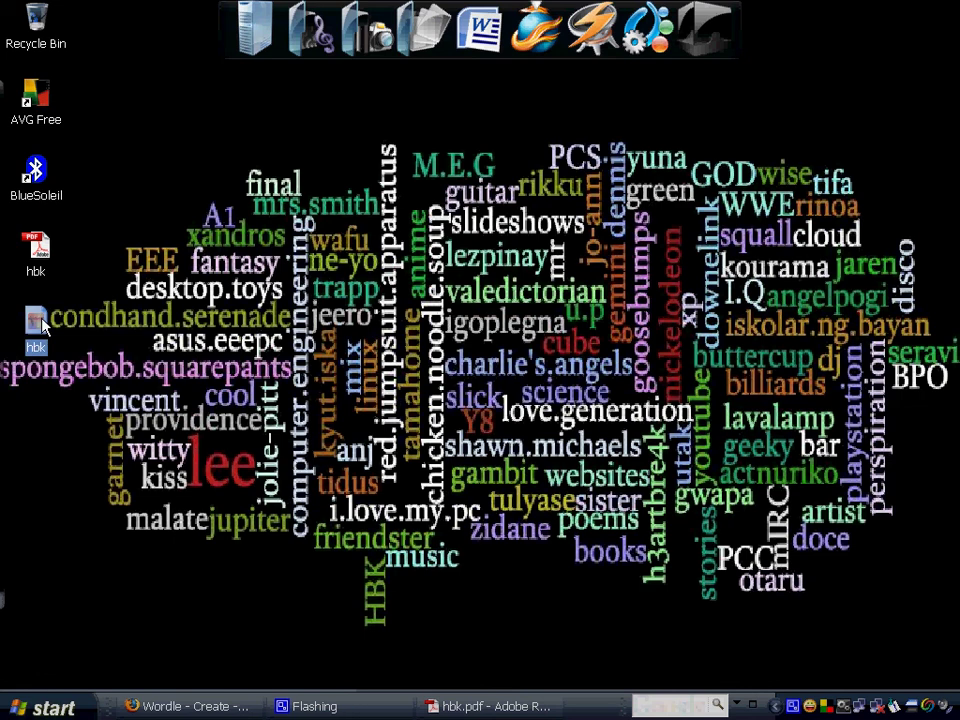
double_click(40, 325)
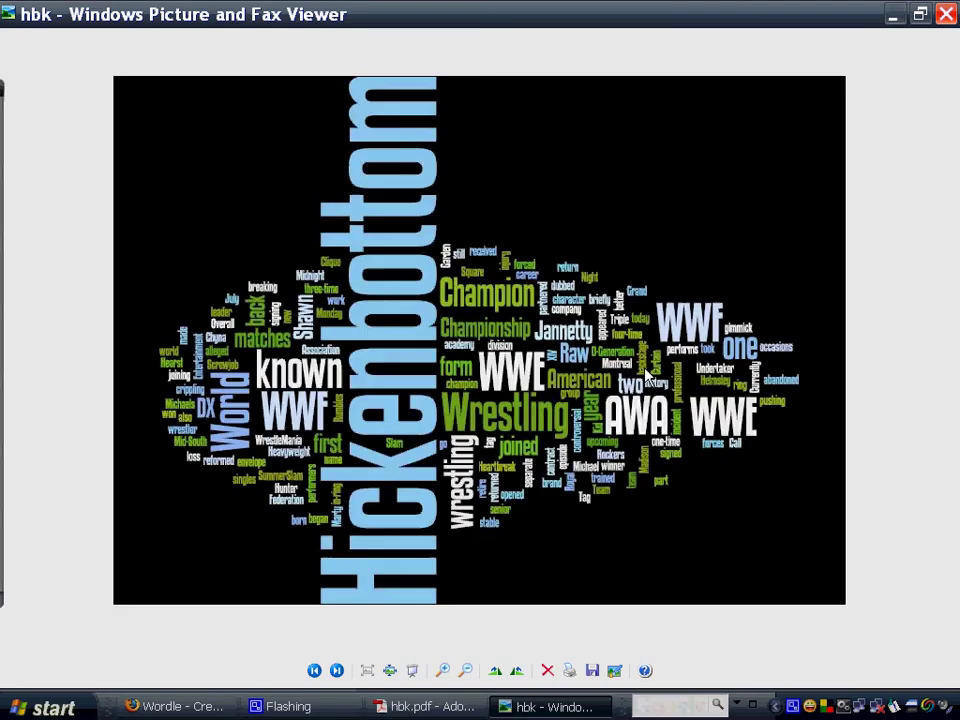
right_click(477, 303)
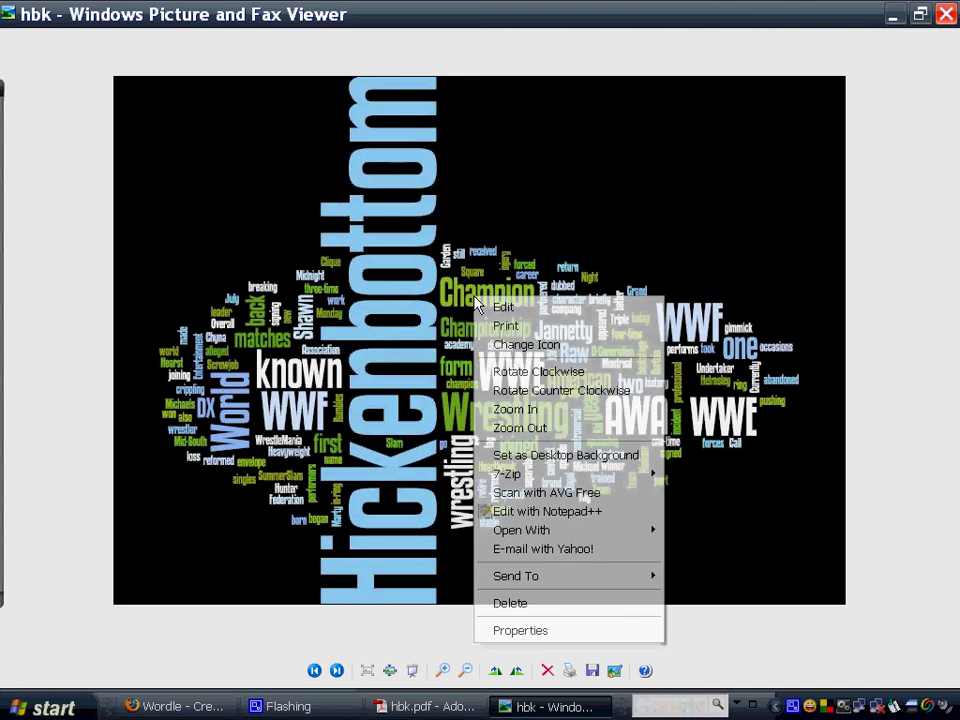
left_click(631, 466)
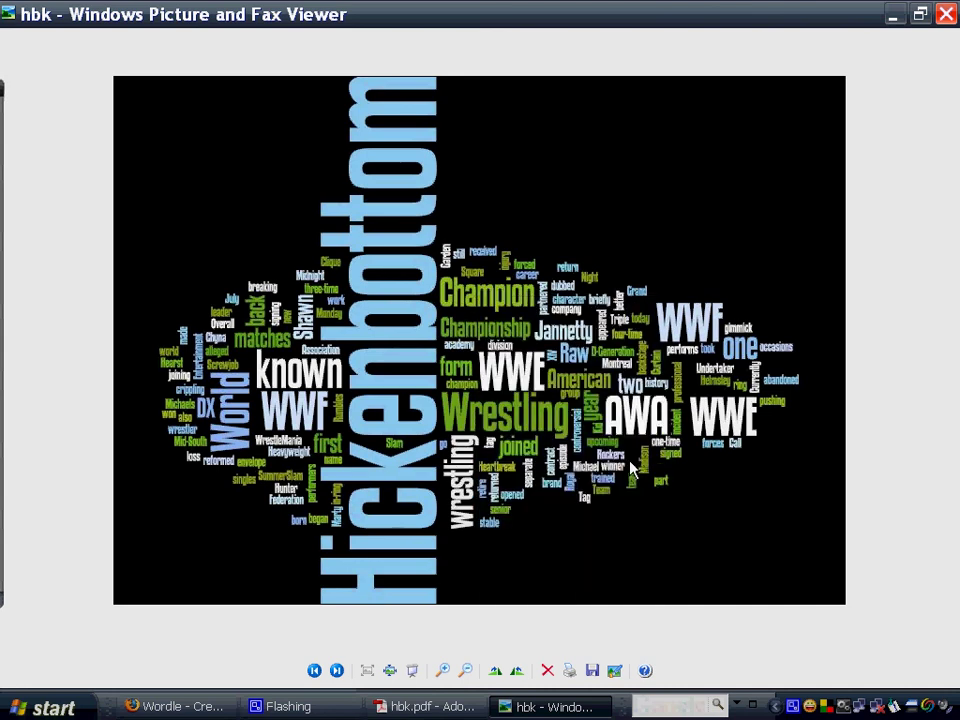
left_click(945, 15)
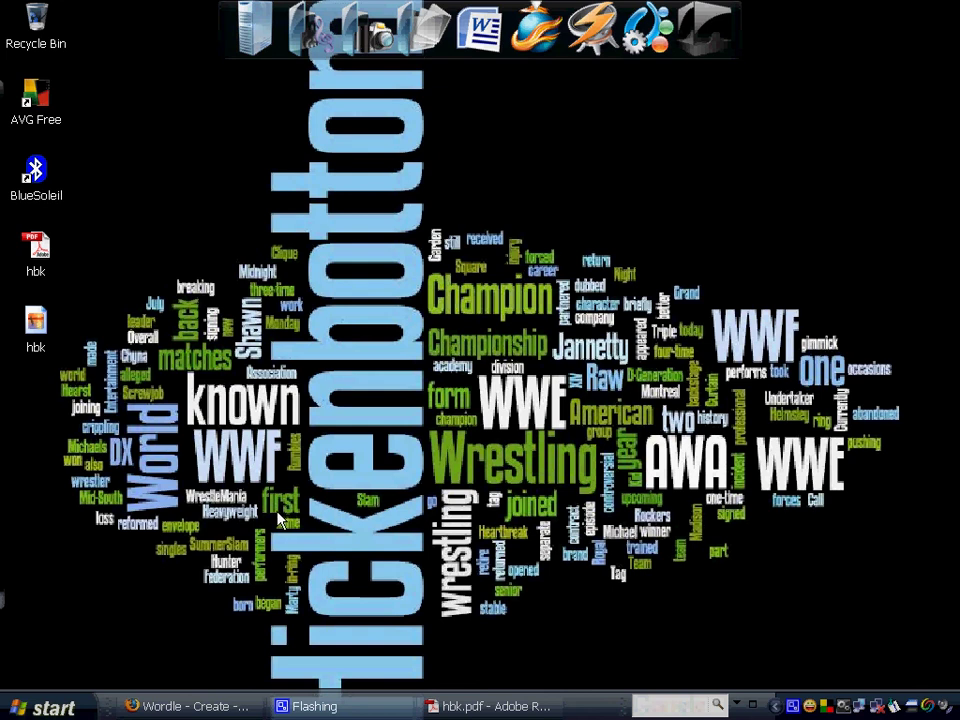
Step: Switch to Firefox and look over the "How do you Create Word Art?" YouTube page and the word cloud on the Wordle page
left_click(185, 706)
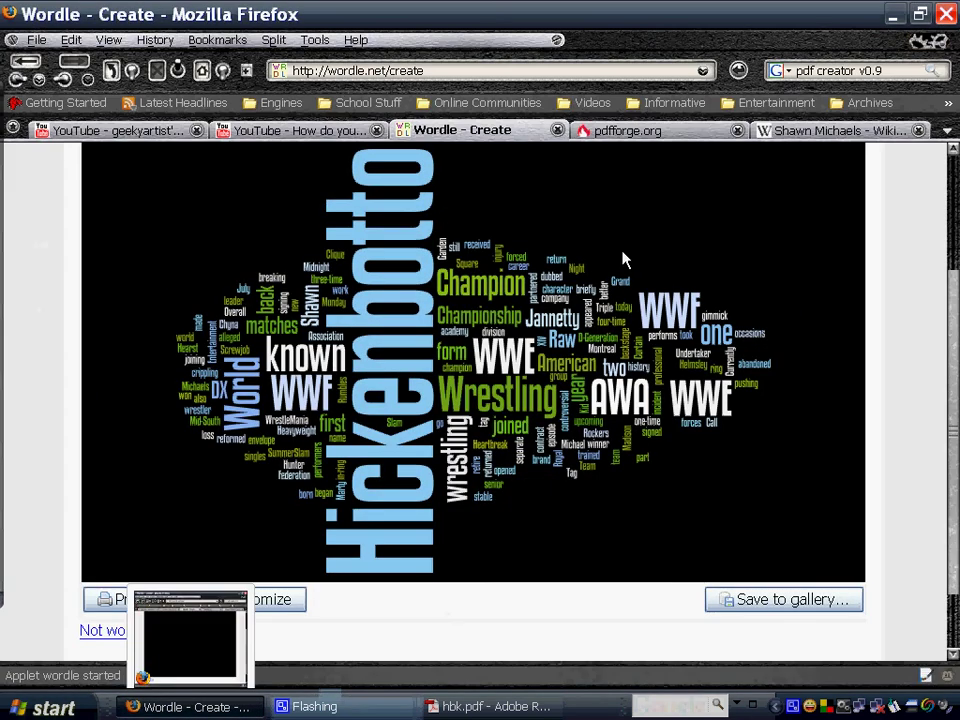
left_click(320, 131)
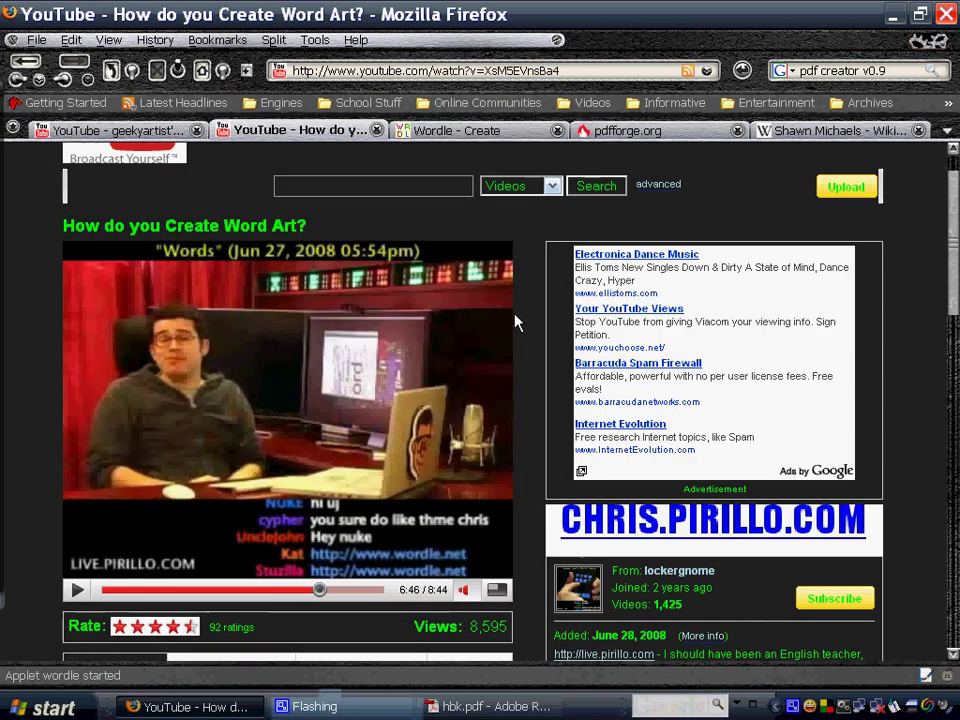
scroll(533, 440, "down", 5)
scroll(533, 440, "up", 5)
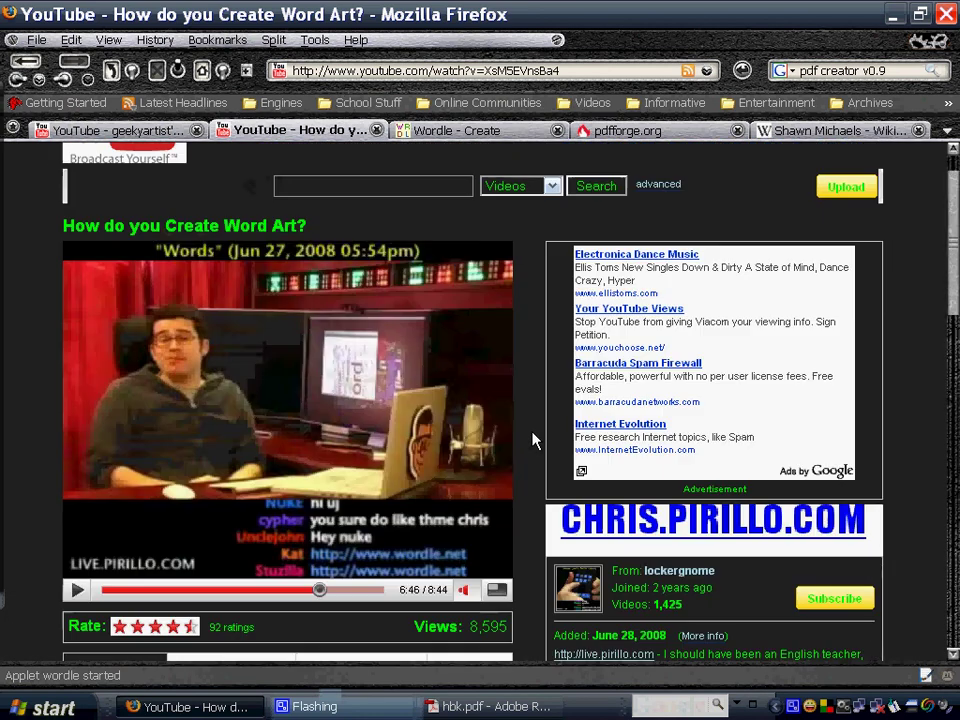
left_click(445, 131)
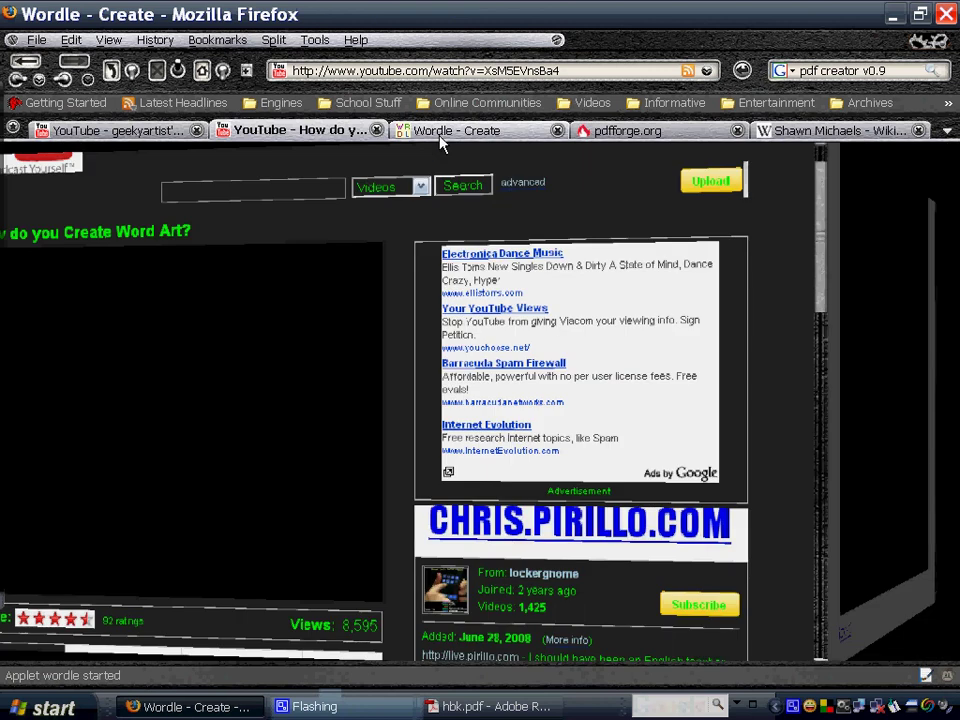
scroll(738, 436, "up", 3)
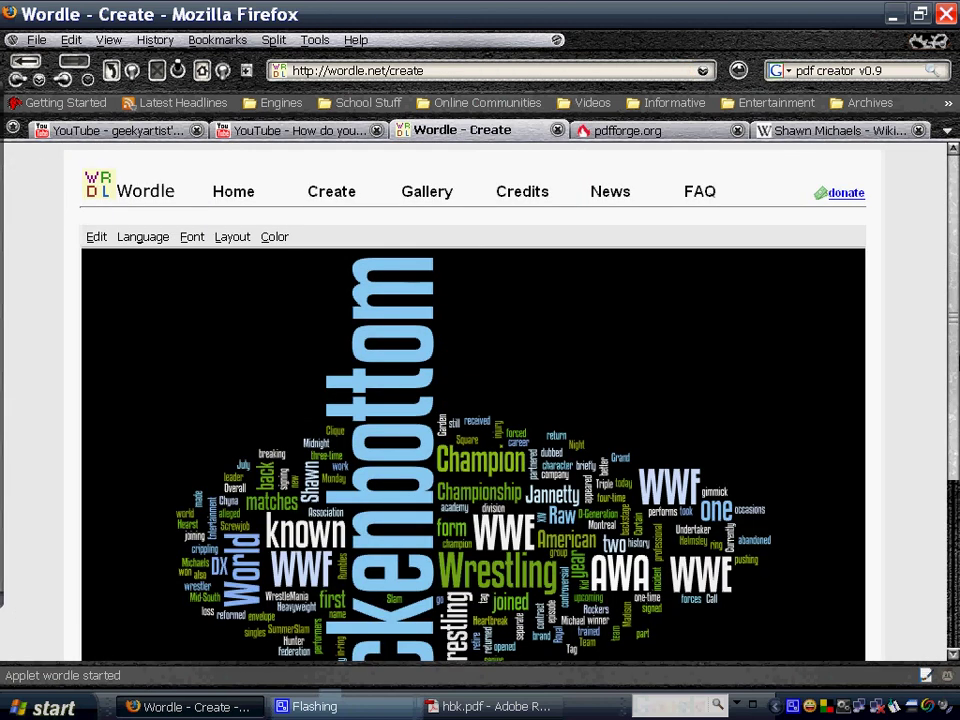
scroll(955, 345, "down", 3)
scroll(955, 345, "up", 3)
scroll(846, 504, "down", 3)
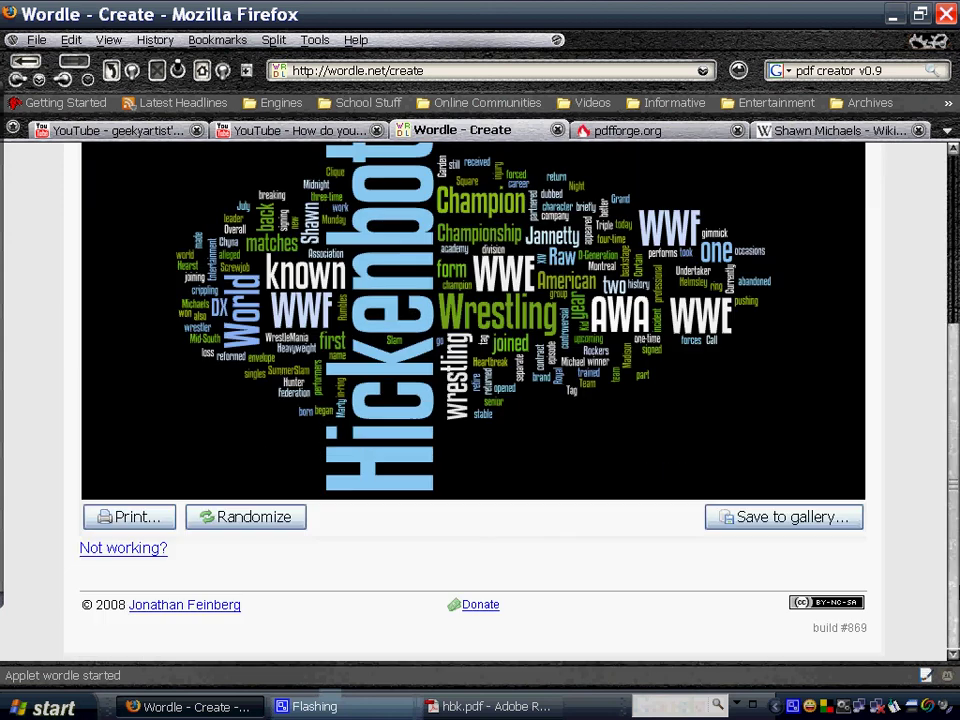
right_click(852, 632)
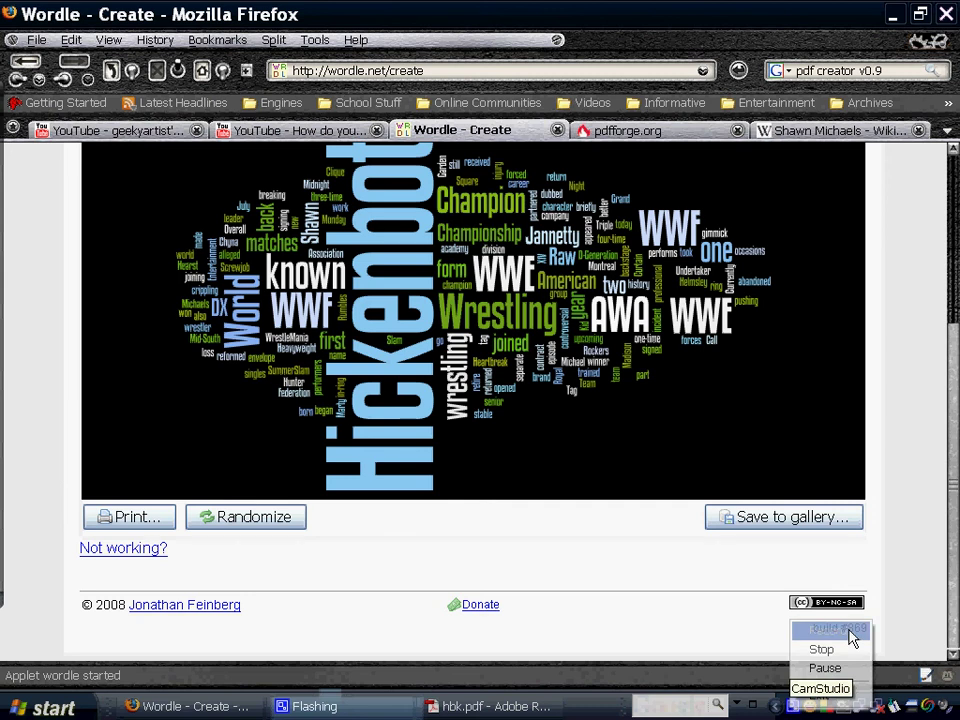